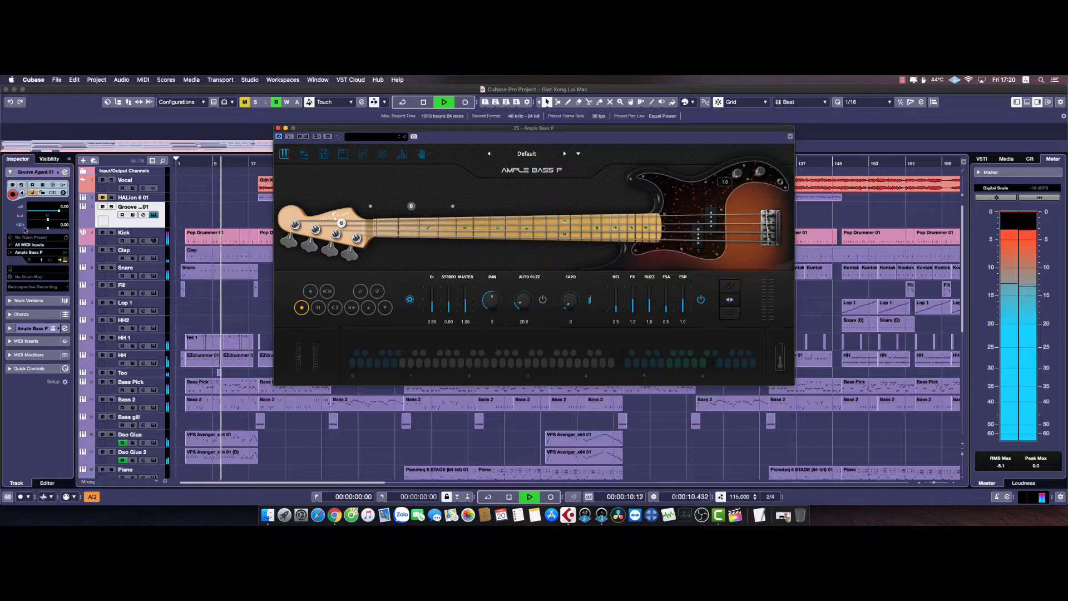
Step: Replace the Groove Agent 01 track's instrument with Ample Bass U, followed by Ample Guitar M
{"action": "left_click", "coordinate": [31, 252]}
{"action": "left_click", "coordinate": [56, 304]}
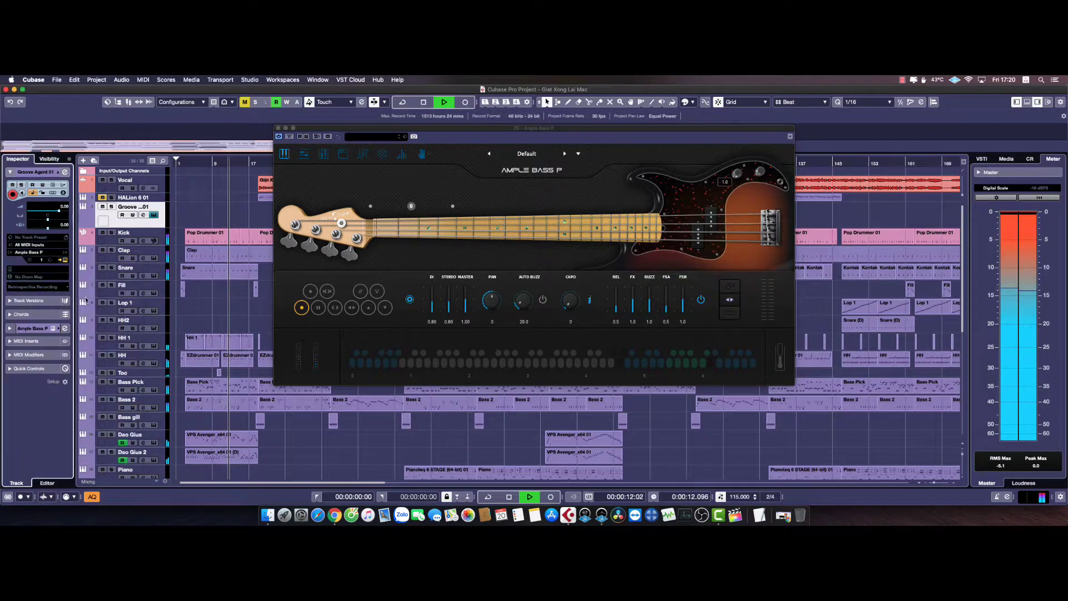
{"action": "left_click", "coordinate": [38, 259]}
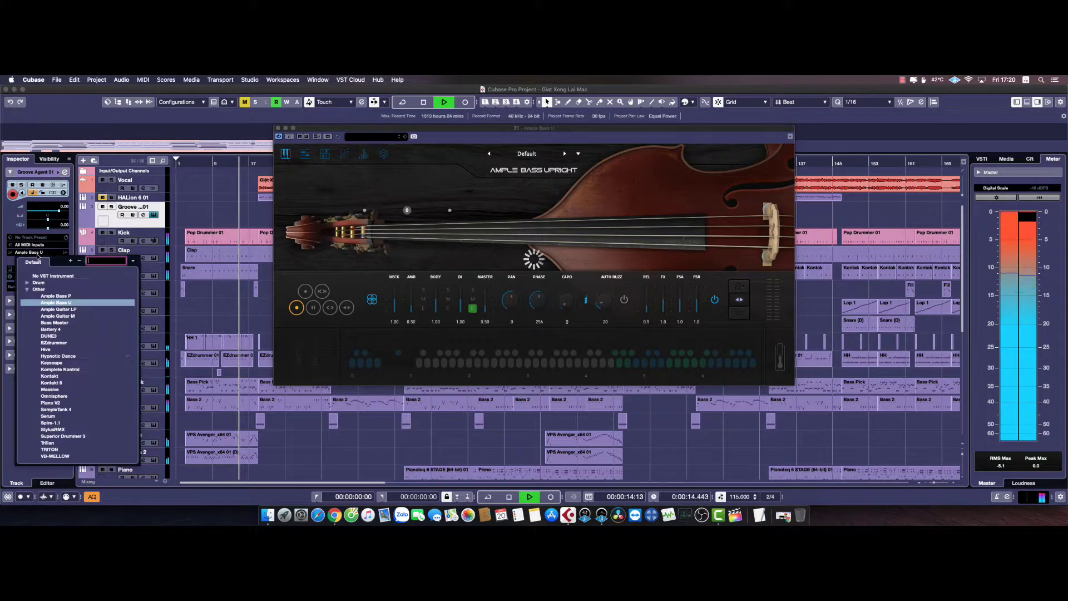
{"action": "left_click", "coordinate": [168, 306]}
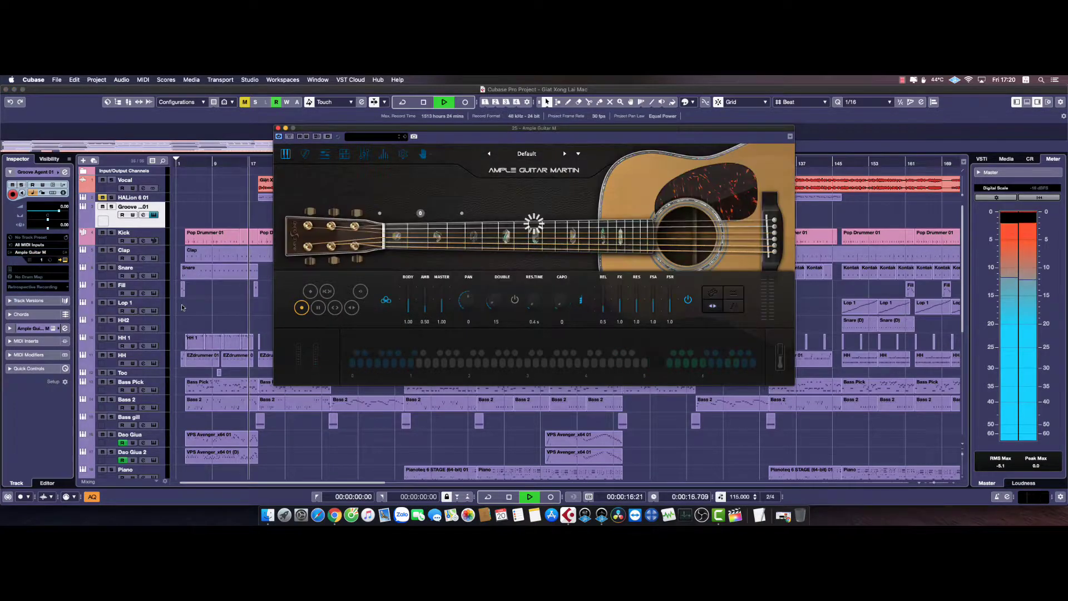
Step: Swap the Groove Agent 01 track's instrument to Bass Master and after it to Battery 4, moving the Battery window clear of the track settings
{"action": "left_click", "coordinate": [37, 253]}
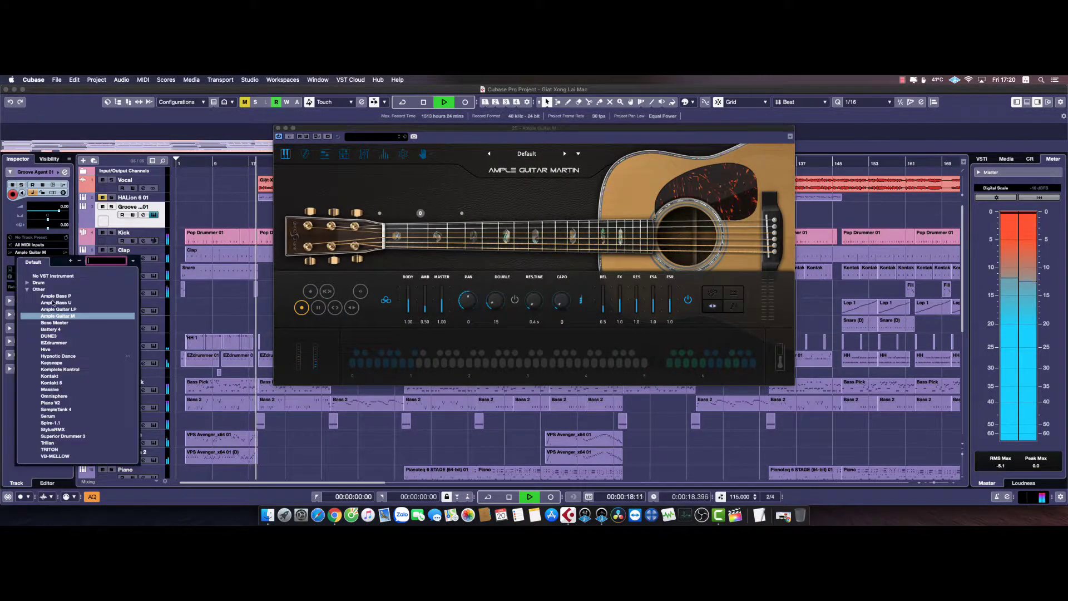
{"action": "left_click", "coordinate": [73, 322]}
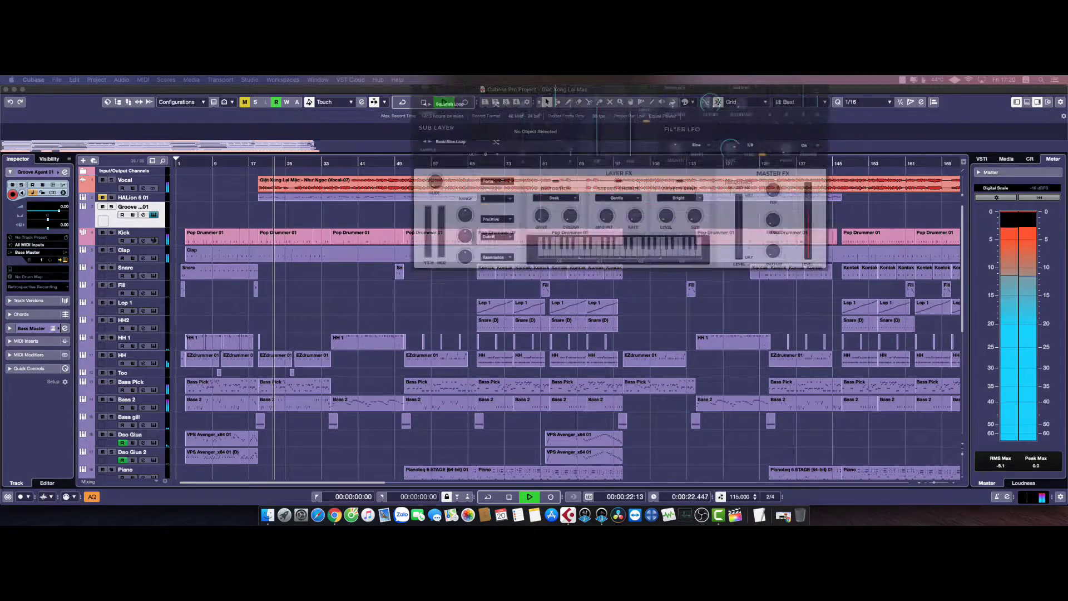
{"action": "left_click", "coordinate": [34, 255]}
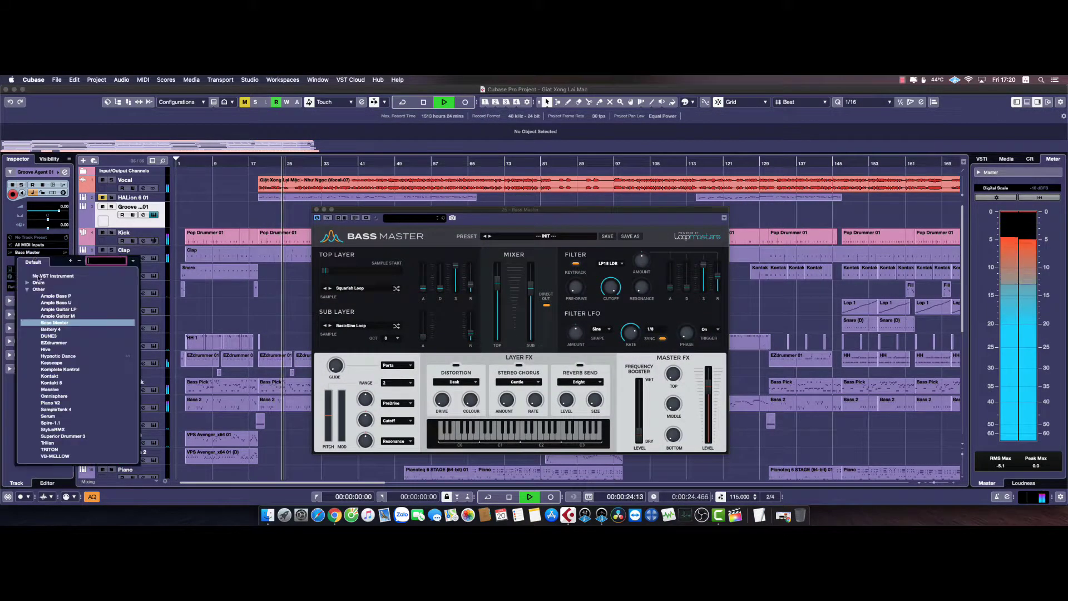
{"action": "left_click", "coordinate": [62, 327]}
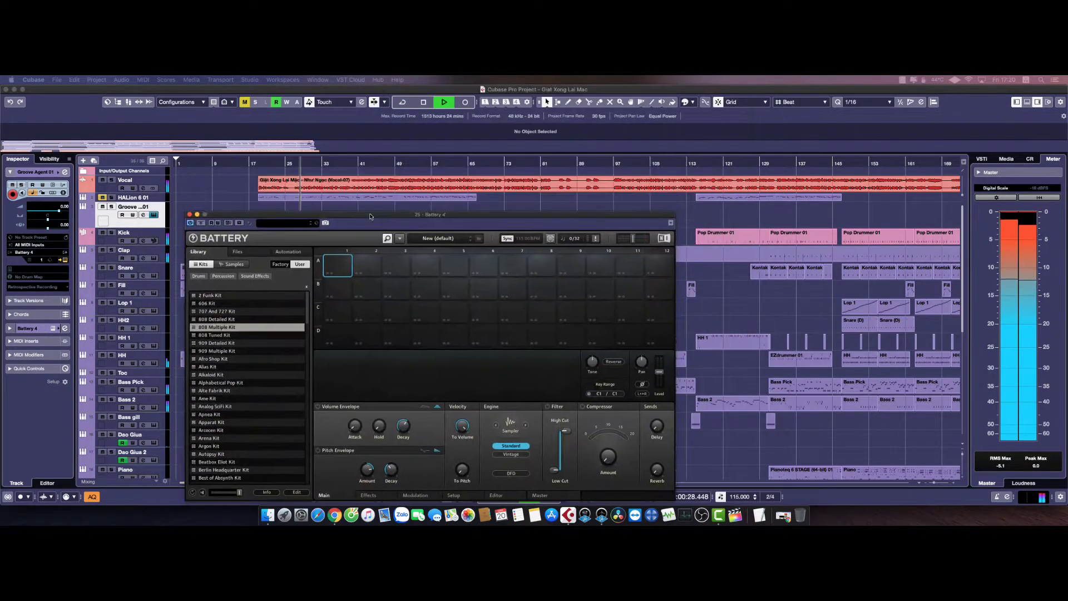
{"action": "left_click_drag", "start_coordinate": [374, 198], "coordinate": [440, 201]}
Step: Change the Groove Agent 01 track's instrument to DUNE3, followed by EZdrummer
{"action": "left_click", "coordinate": [29, 255]}
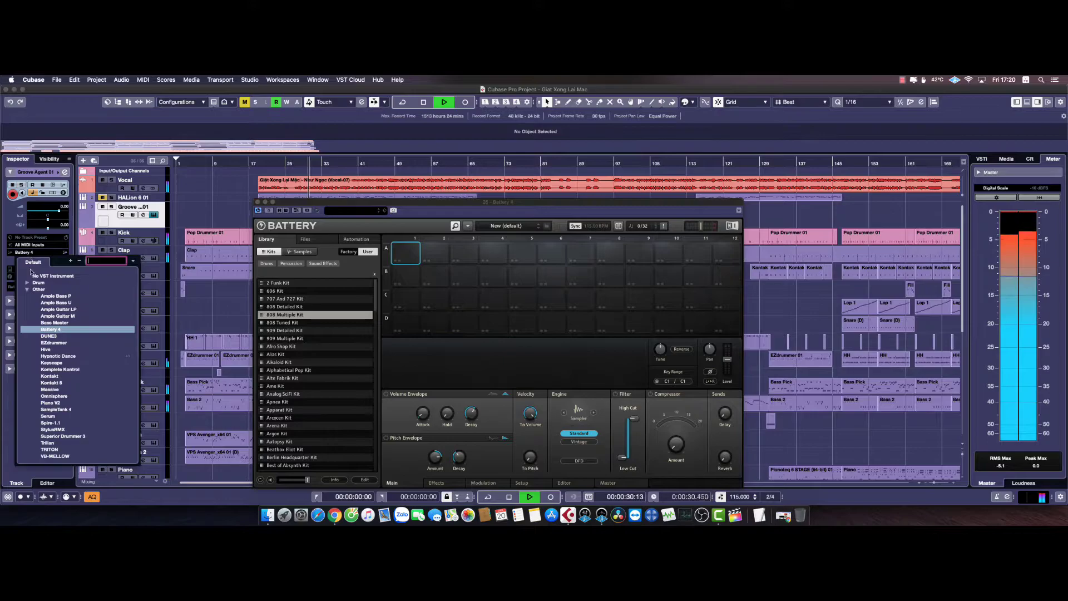
{"action": "left_click", "coordinate": [49, 336]}
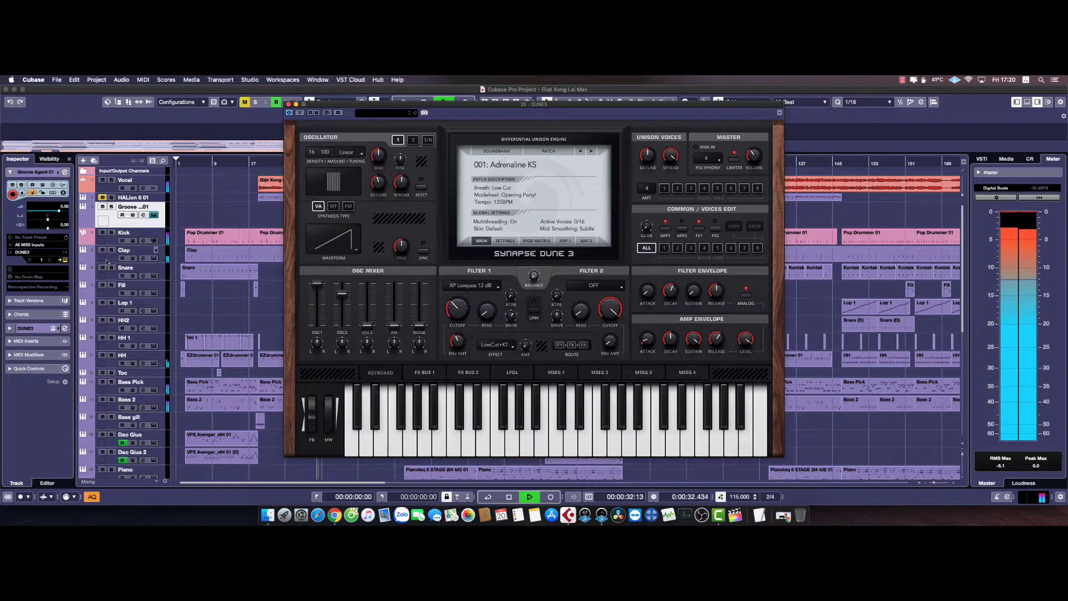
{"action": "left_click", "coordinate": [29, 256]}
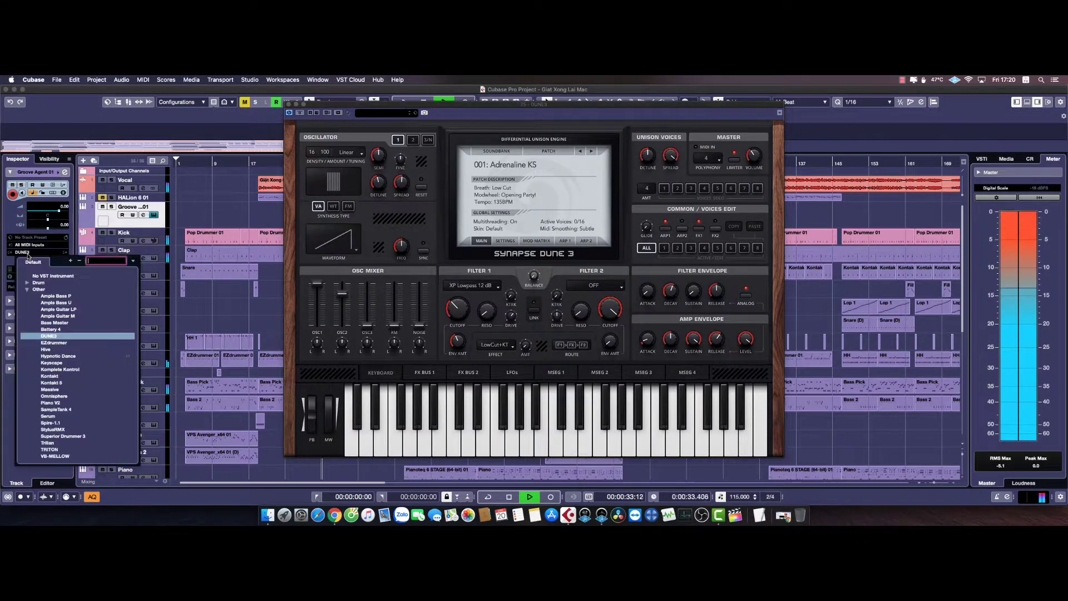
{"action": "left_click", "coordinate": [53, 343]}
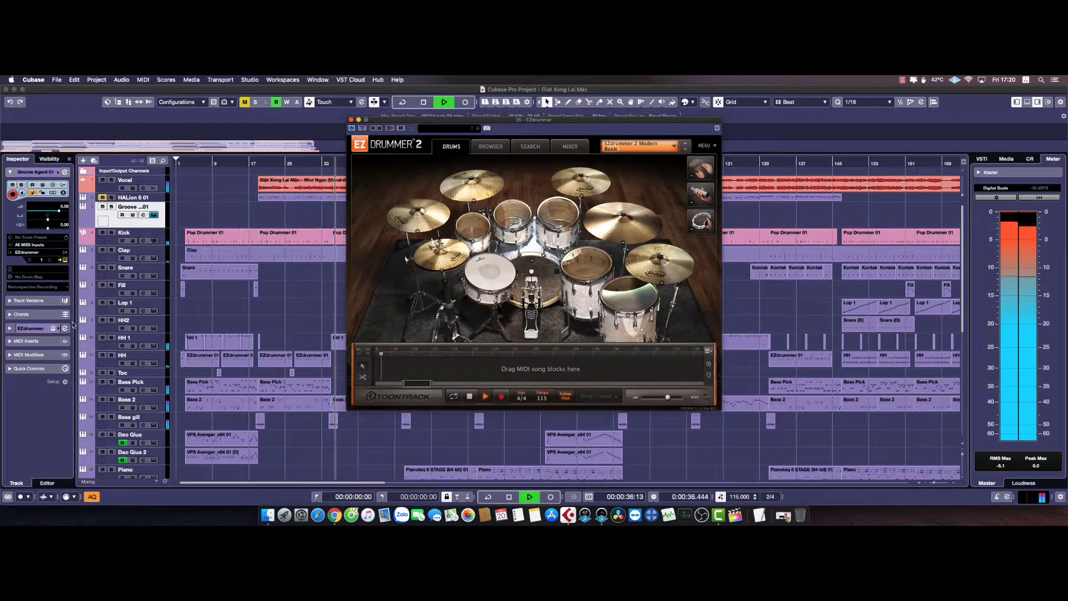
Step: Load Hive on the Groove Agent 01 track and replace it with Hypnotic Dance
{"action": "left_click", "coordinate": [31, 255]}
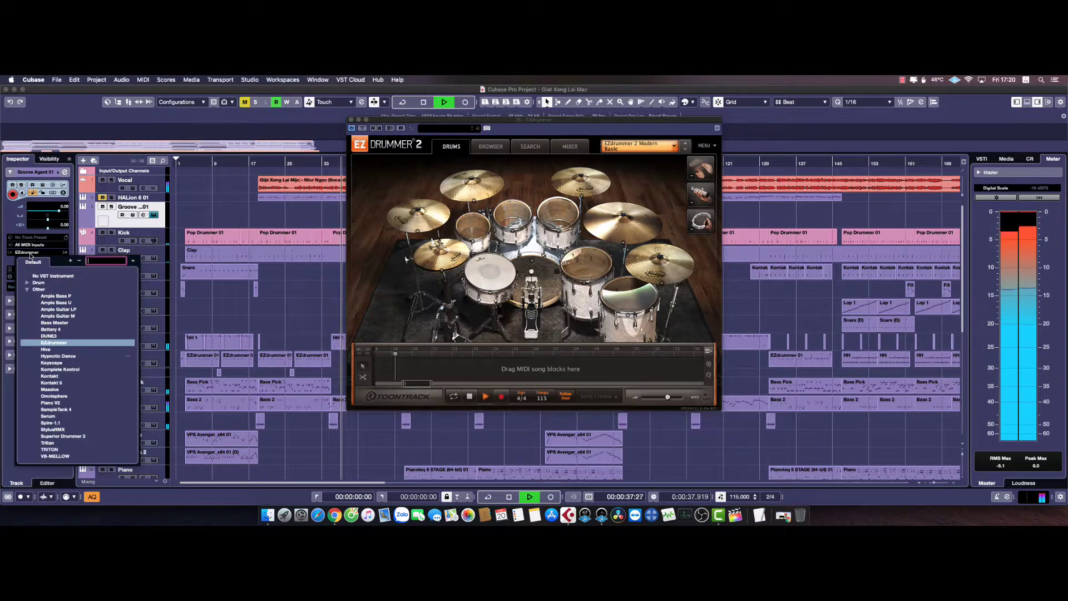
{"action": "left_click", "coordinate": [56, 350]}
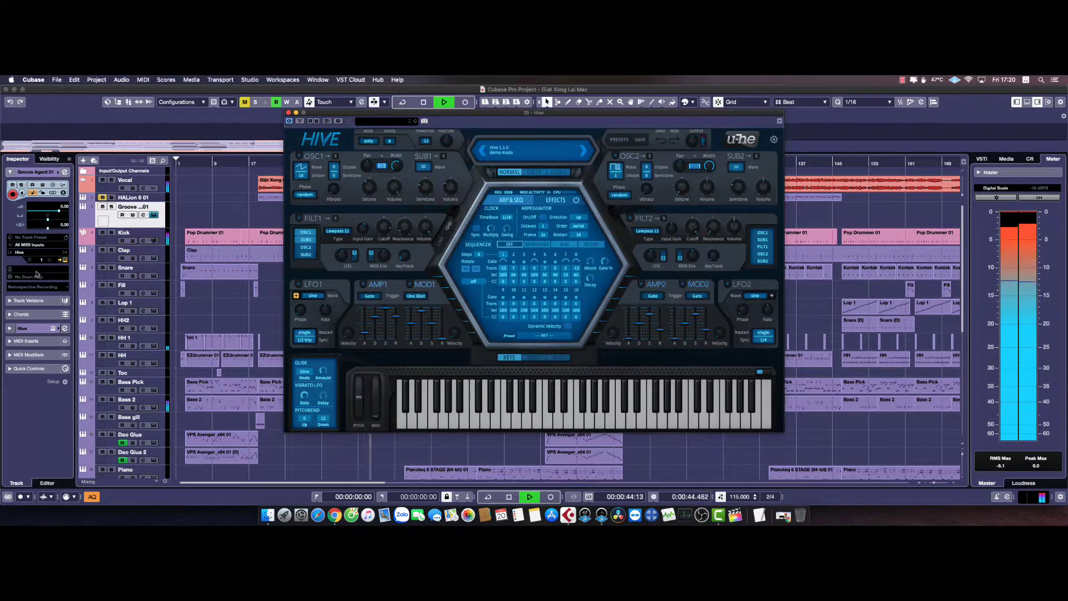
{"action": "left_click", "coordinate": [27, 253]}
{"action": "left_click", "coordinate": [58, 356]}
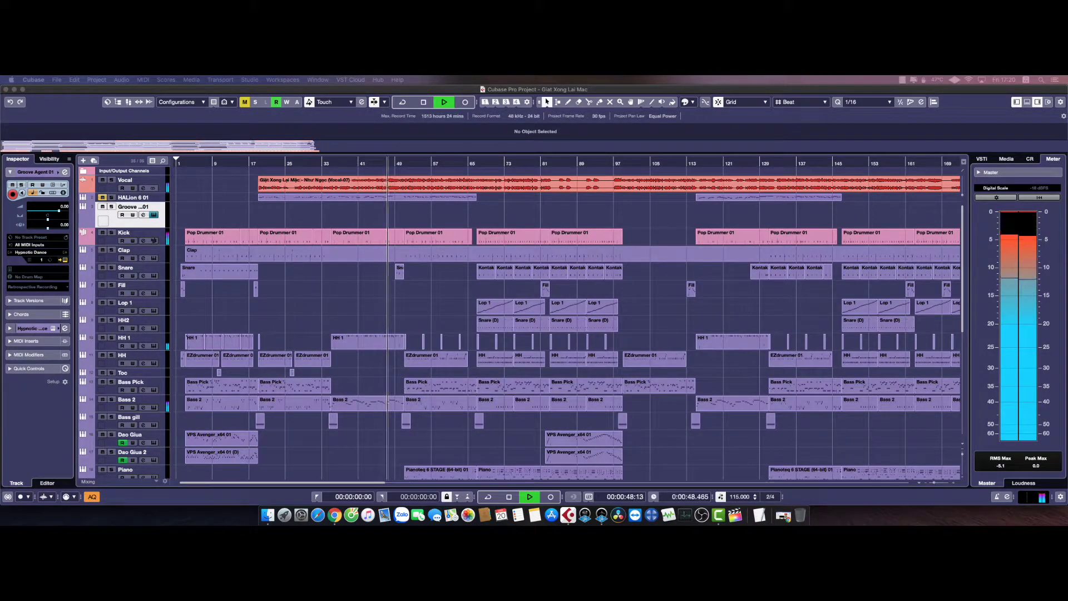
Step: Load Keyscape on the Groove Agent 01 track and replace it with Kontakt
{"action": "left_click", "coordinate": [35, 252]}
{"action": "left_click", "coordinate": [52, 362]}
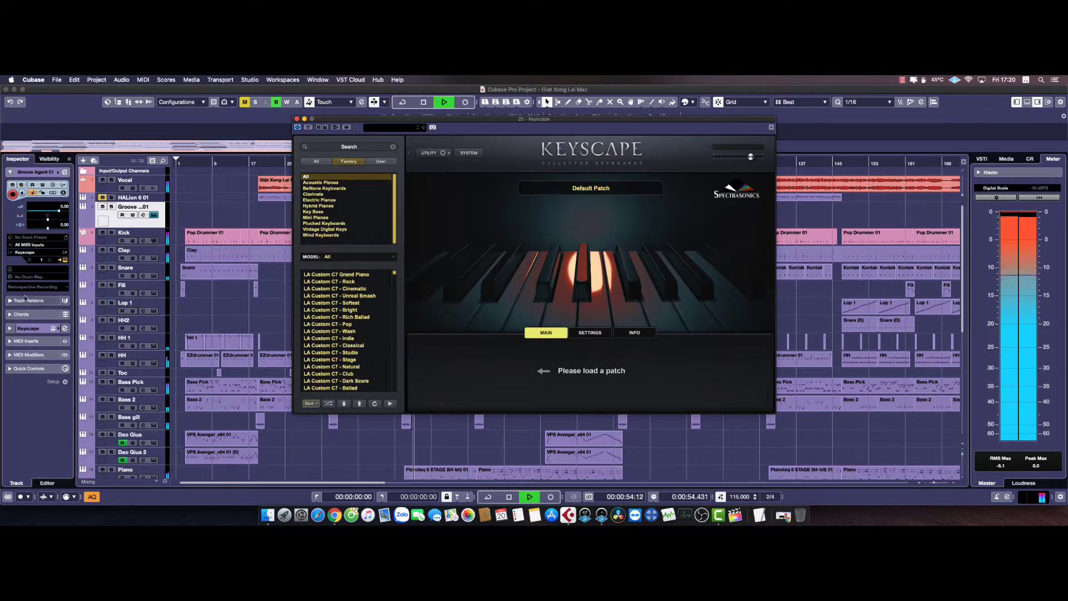
{"action": "left_click", "coordinate": [26, 253]}
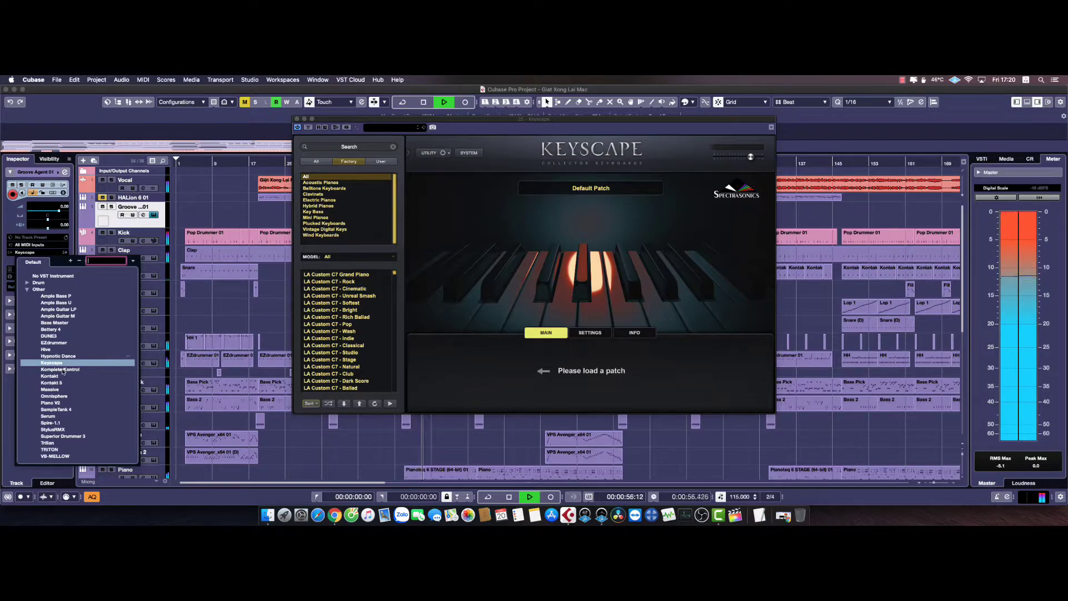
{"action": "key", "text": "Escape"}
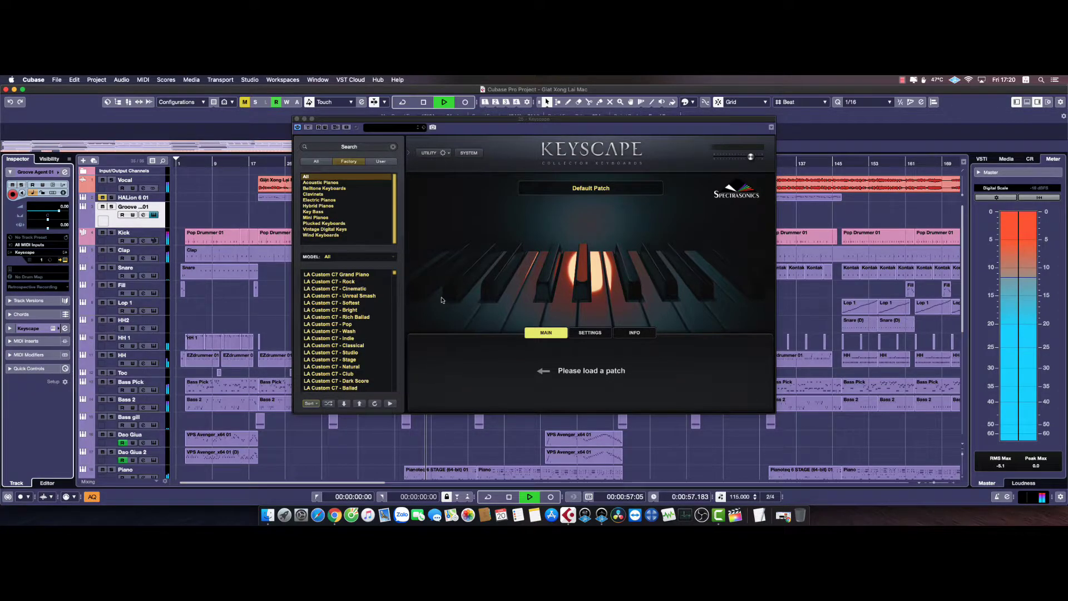
Step: View Kontakt's version information and look through its list of installed libraries
{"action": "left_click", "coordinate": [731, 140]}
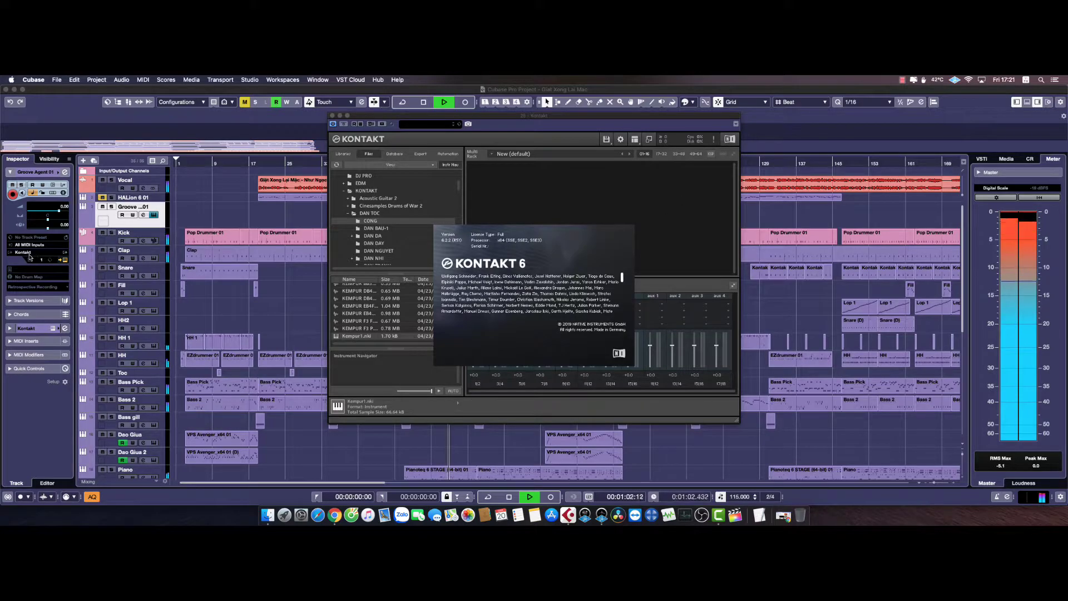
{"action": "left_click", "coordinate": [513, 337]}
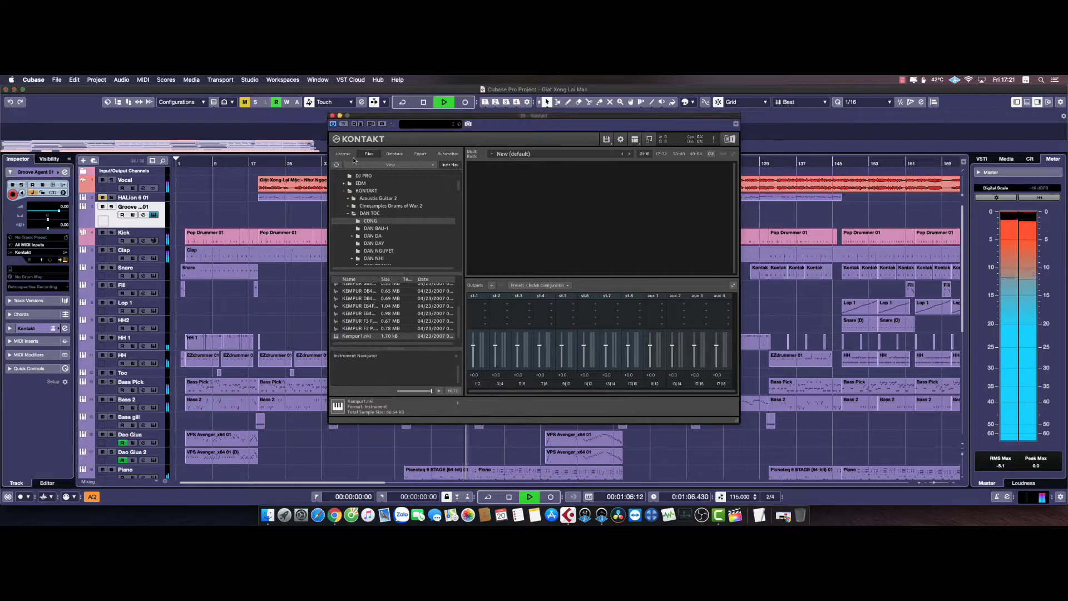
{"action": "left_click", "coordinate": [343, 154]}
{"action": "left_click_drag", "start_coordinate": [460, 177], "coordinate": [444, 361]}
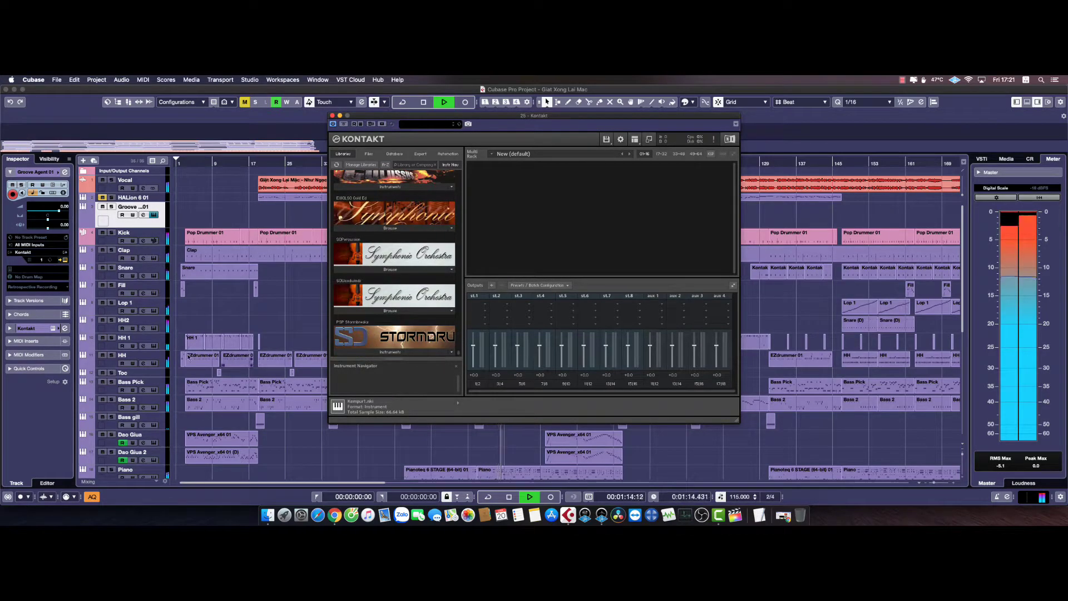
Step: Replace Kontakt with Massive on the Groove Agent 01 track and look through the sound folders in Massive's browser
{"action": "left_click", "coordinate": [25, 253]}
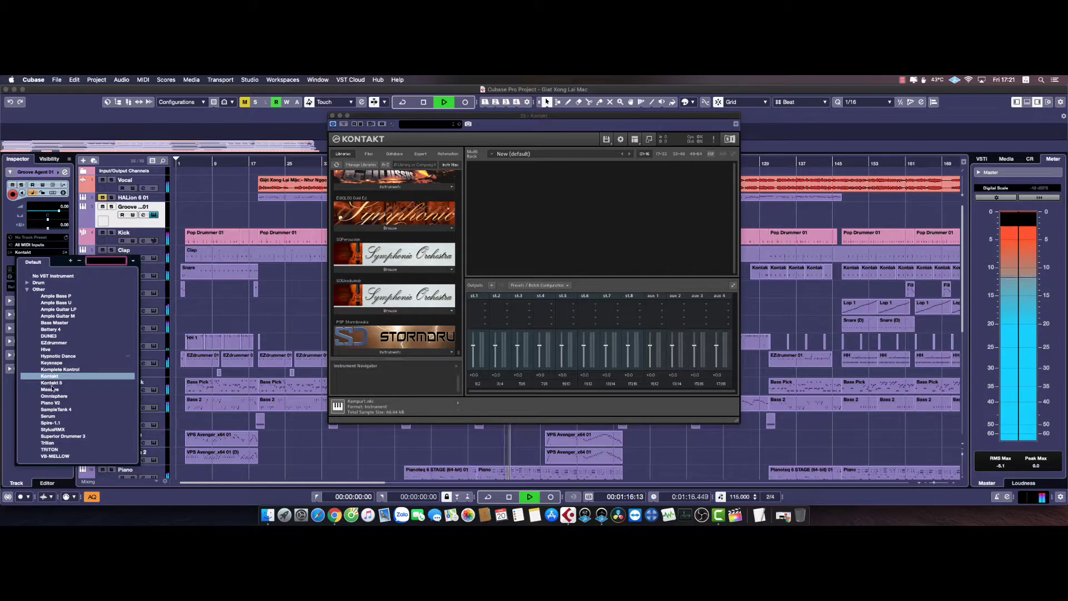
{"action": "key", "text": "Escape"}
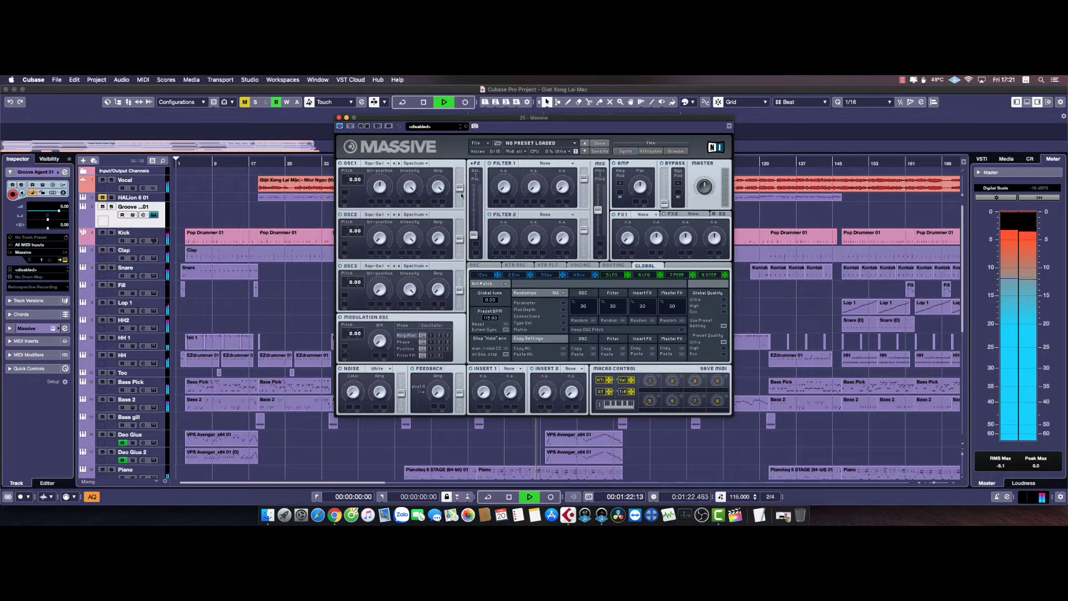
{"action": "left_click", "coordinate": [675, 151]}
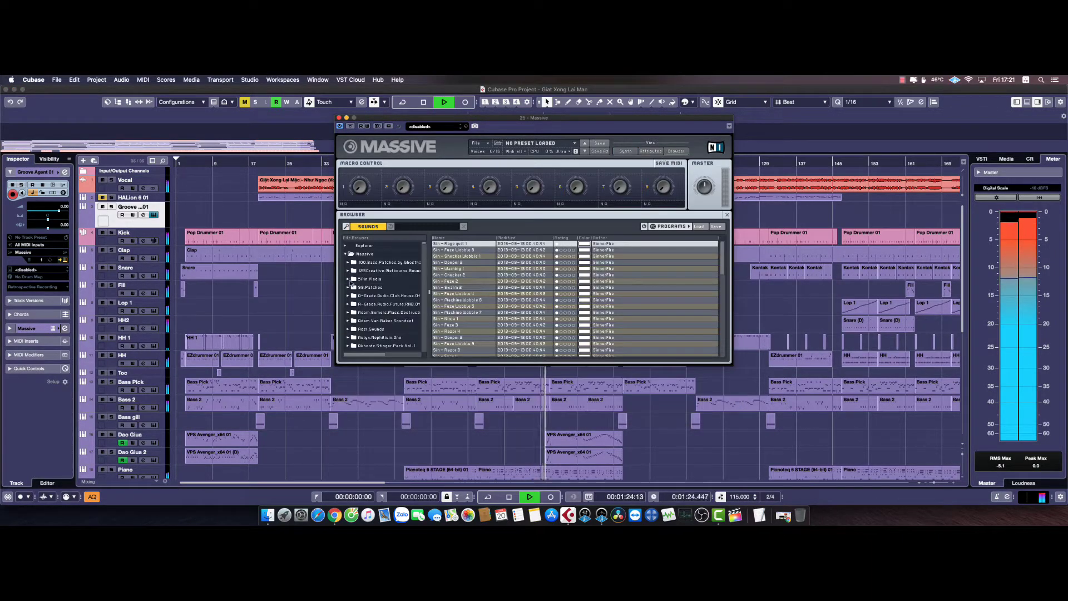
{"action": "scroll", "coordinate": [388, 264], "scroll_direction": "down", "scroll_amount": 10}
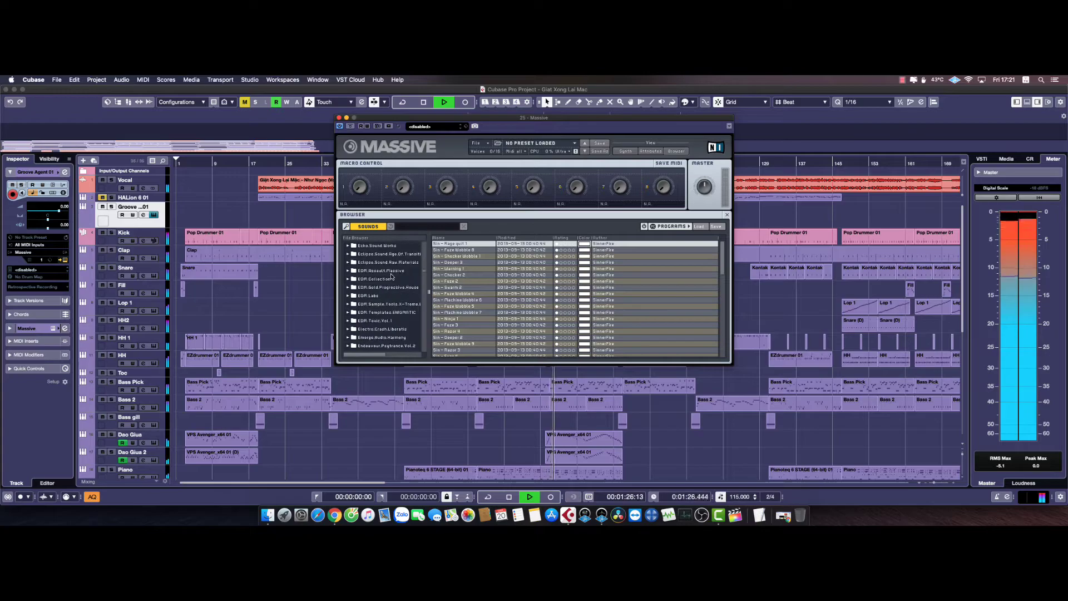
Step: Switch the Groove Agent 01 track's instrument to Omnisphere and dismiss its splash screen to show the main patch page
{"action": "left_click", "coordinate": [33, 254]}
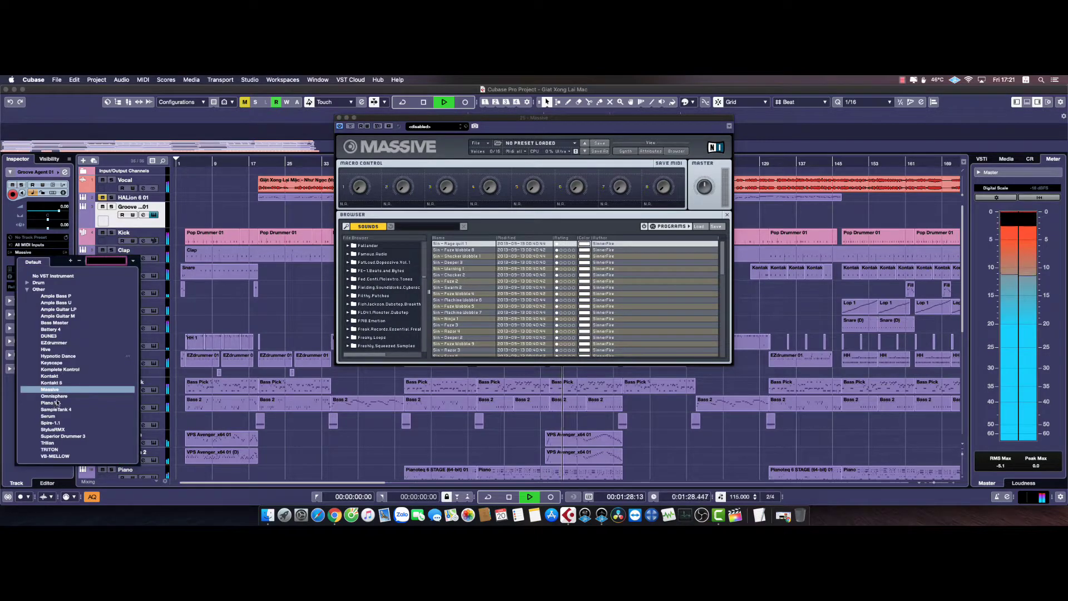
{"action": "key", "text": "Escape"}
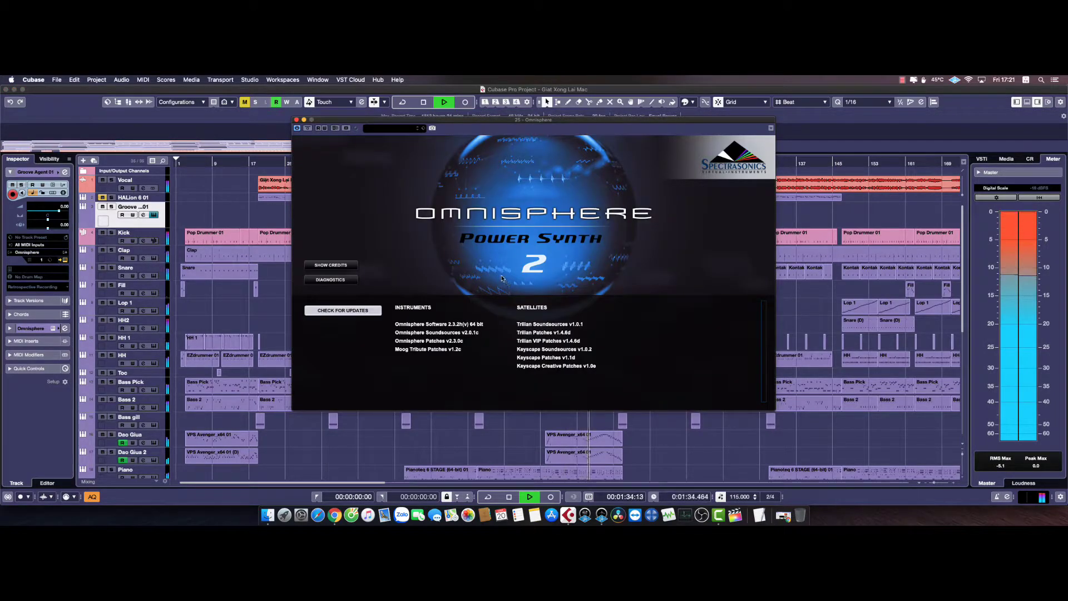
{"action": "left_click", "coordinate": [503, 278]}
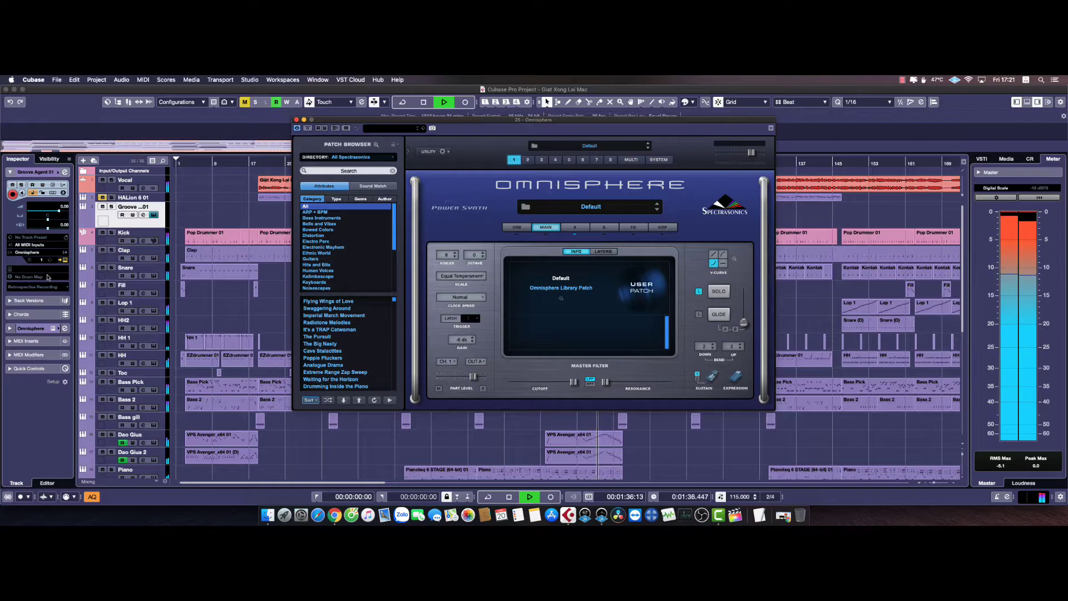
Step: Replace Omnisphere with SampleTank 4 on the Groove Agent 01 track and open the instrument browser for part 1
{"action": "left_click", "coordinate": [38, 253]}
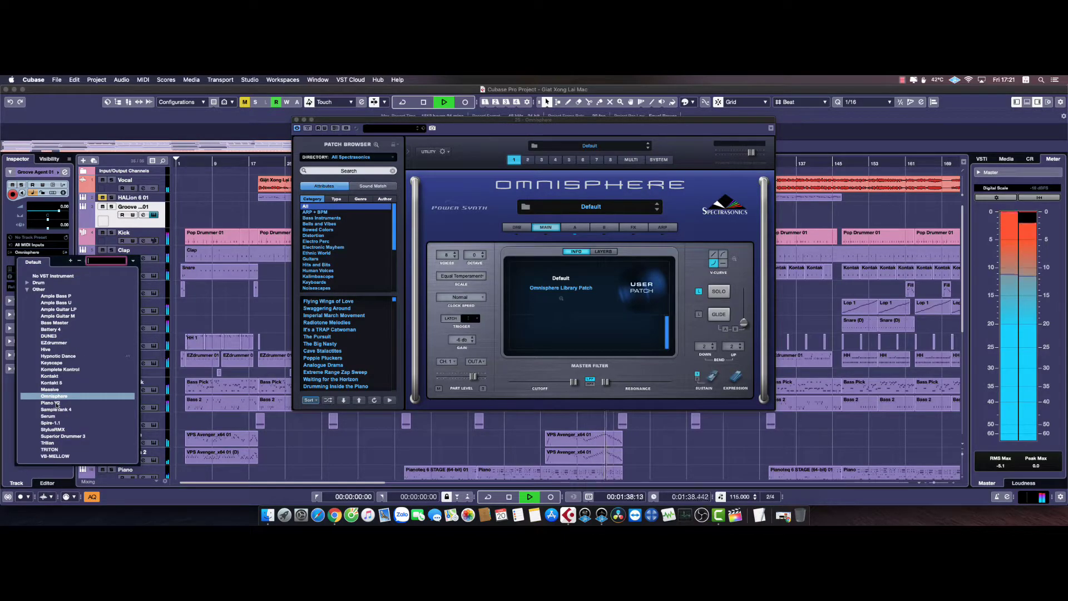
{"action": "key", "text": "Escape"}
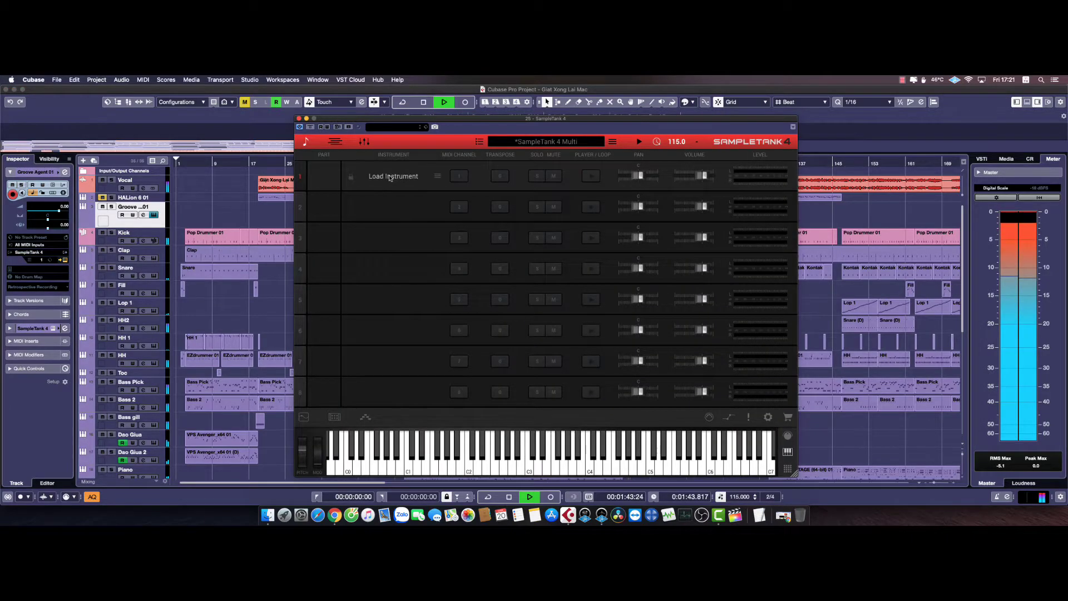
{"action": "left_click", "coordinate": [391, 177]}
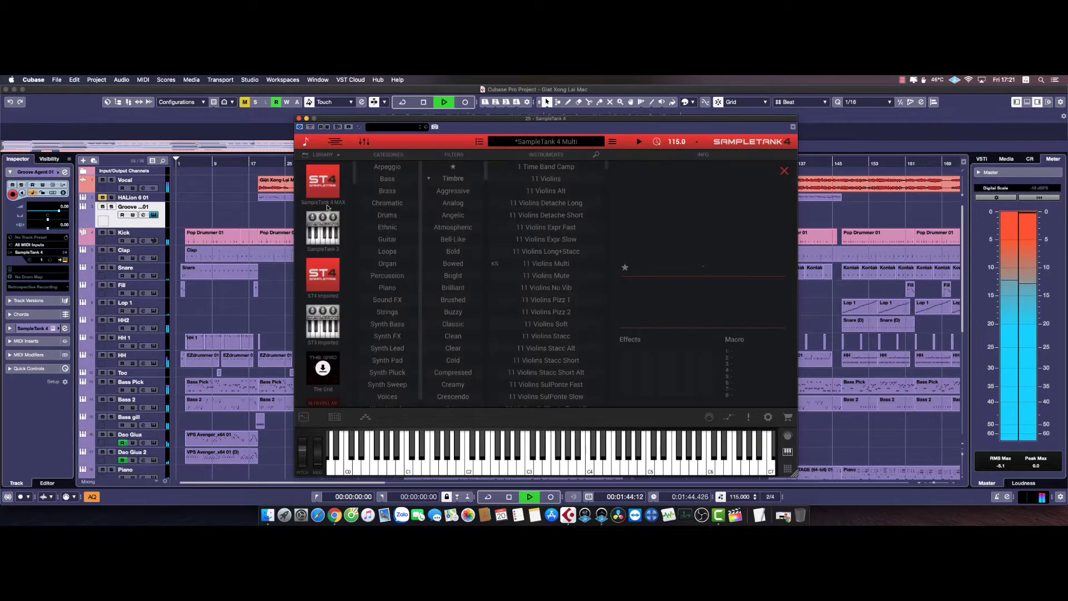
Step: Browse the filters and instruments of the SampleTank 4 MAX library and show the SampleTank 3 library's instruments
{"action": "left_click", "coordinate": [325, 192]}
{"action": "scroll", "coordinate": [440, 297], "scroll_direction": "down", "scroll_amount": 3}
{"action": "scroll", "coordinate": [505, 295], "scroll_direction": "down", "scroll_amount": 10}
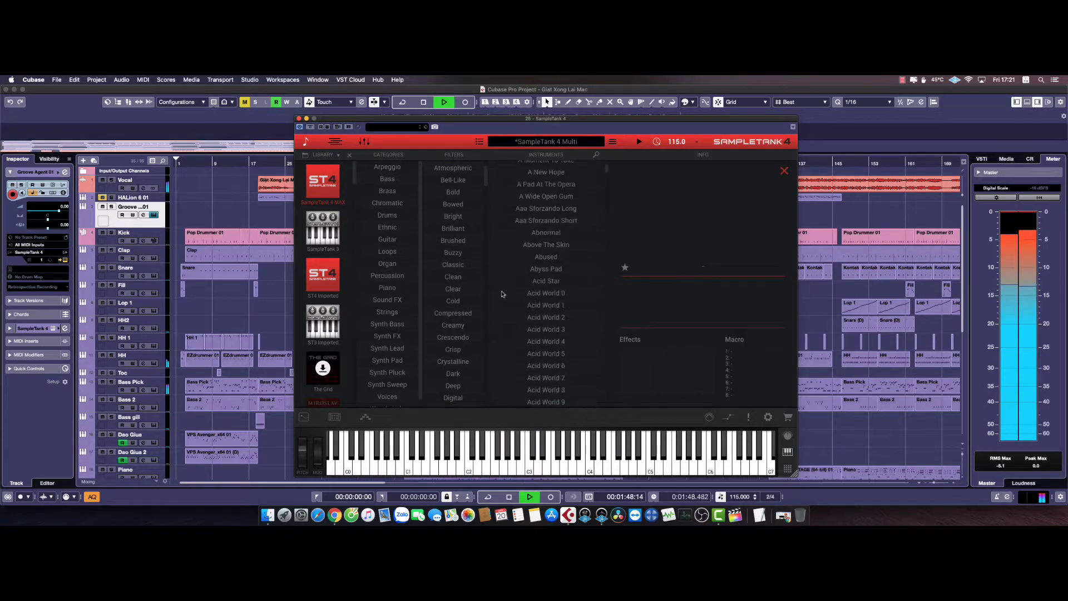
{"action": "scroll", "coordinate": [442, 278], "scroll_direction": "down", "scroll_amount": 3}
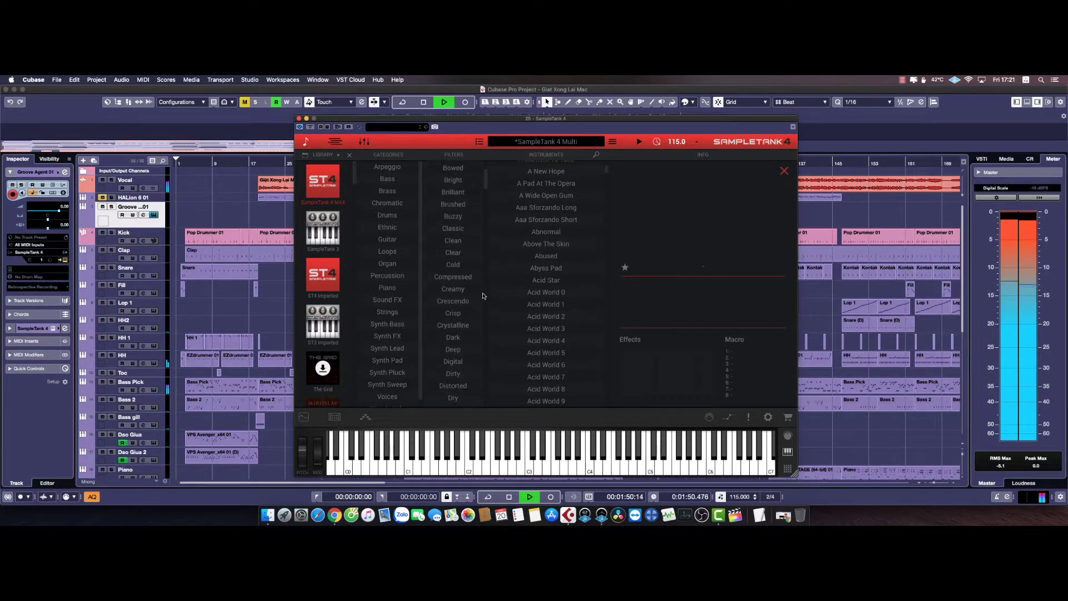
{"action": "left_click", "coordinate": [329, 243]}
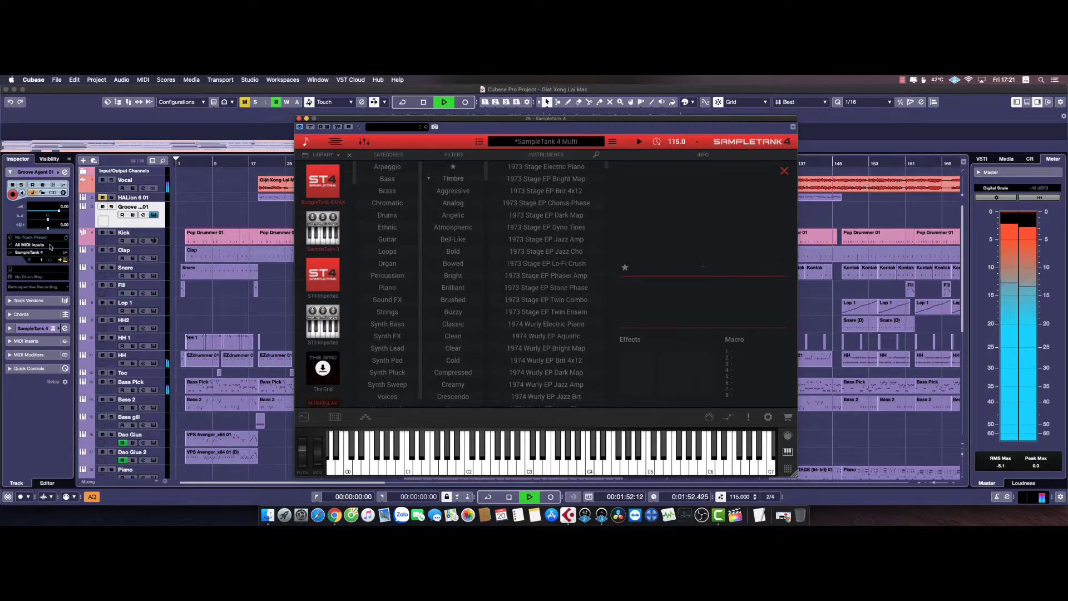
Step: Replace SampleTank 4 with Serum as the Groove Agent 01 track's instrument
{"action": "left_click", "coordinate": [28, 253]}
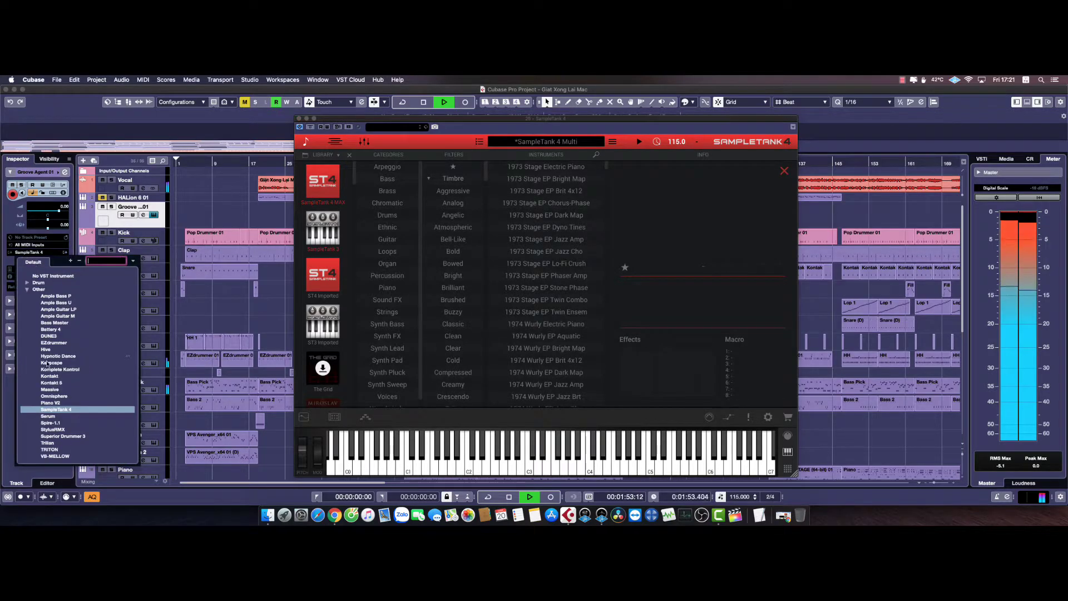
{"action": "left_click", "coordinate": [51, 417]}
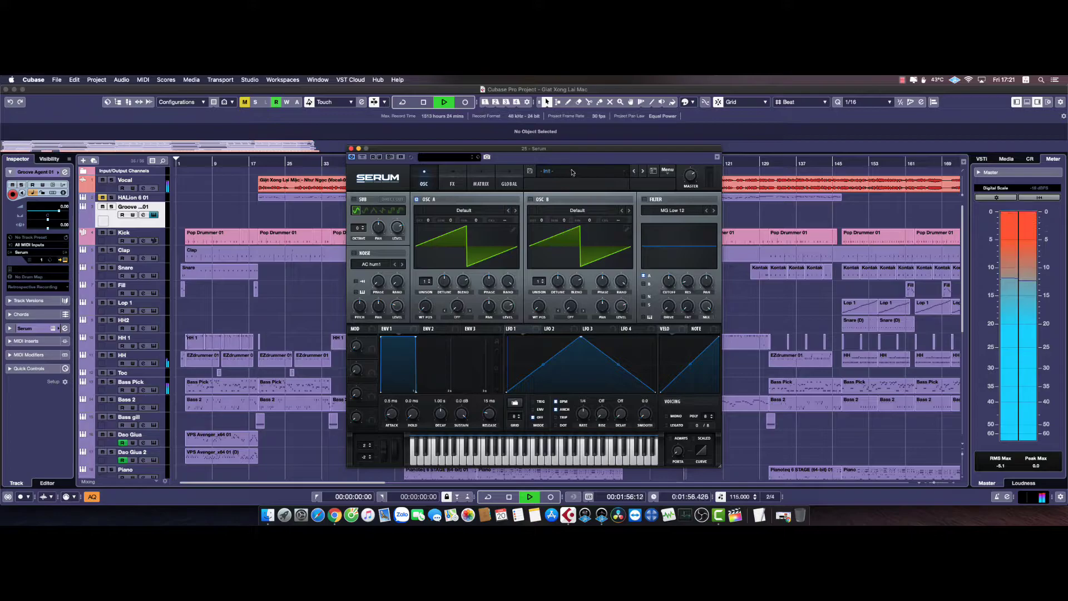
Step: Show Serum's list of preset folders and replace Serum with Spire-1.1 on the Groove Agent 01 track
{"action": "left_click", "coordinate": [572, 172]}
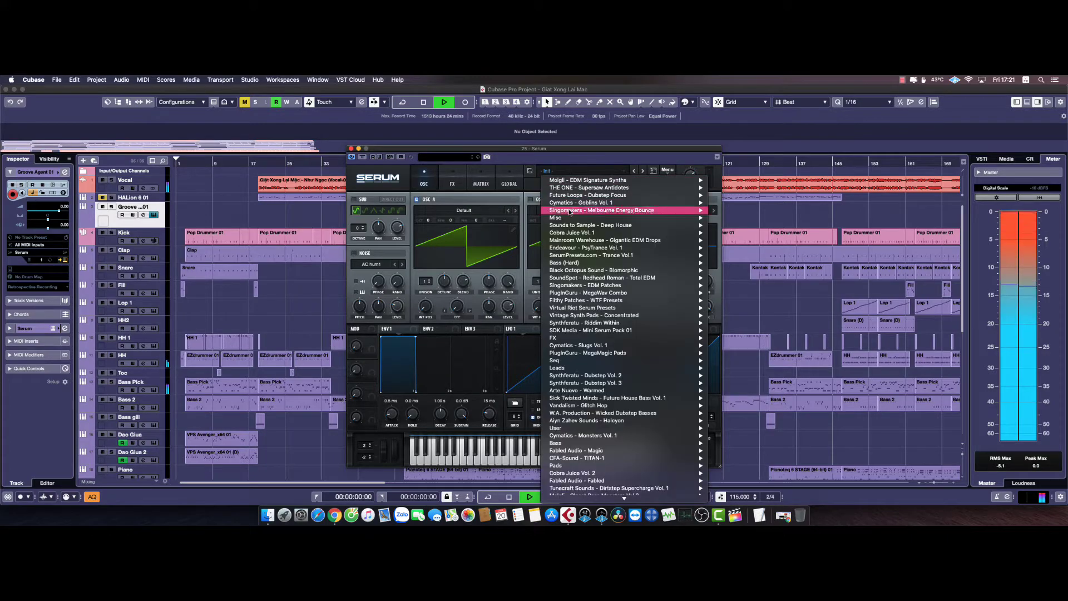
{"action": "left_click", "coordinate": [26, 255]}
{"action": "left_click", "coordinate": [32, 260]}
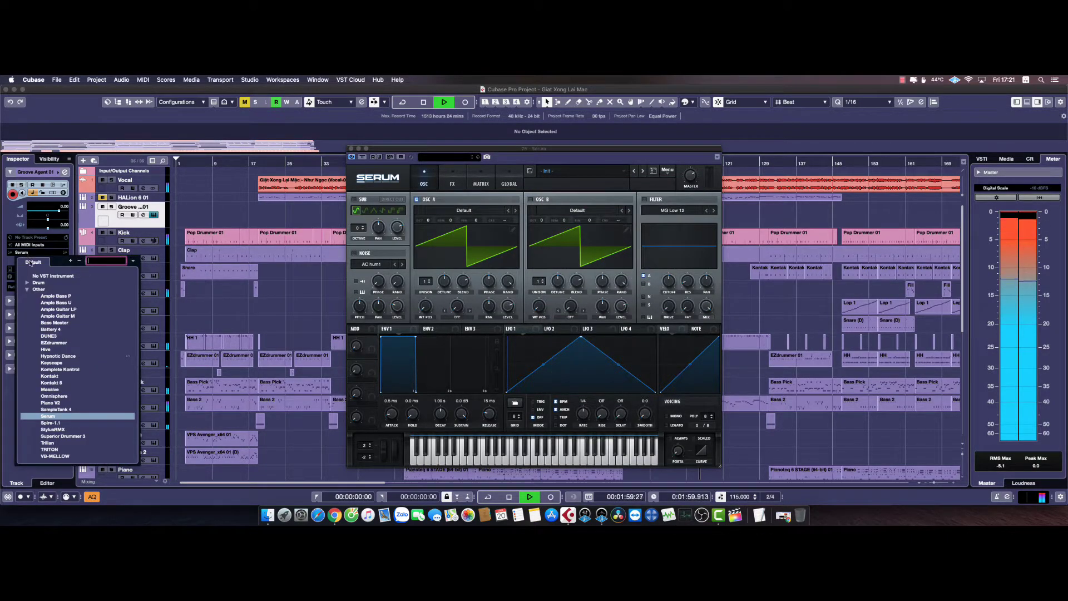
{"action": "left_click", "coordinate": [50, 423]}
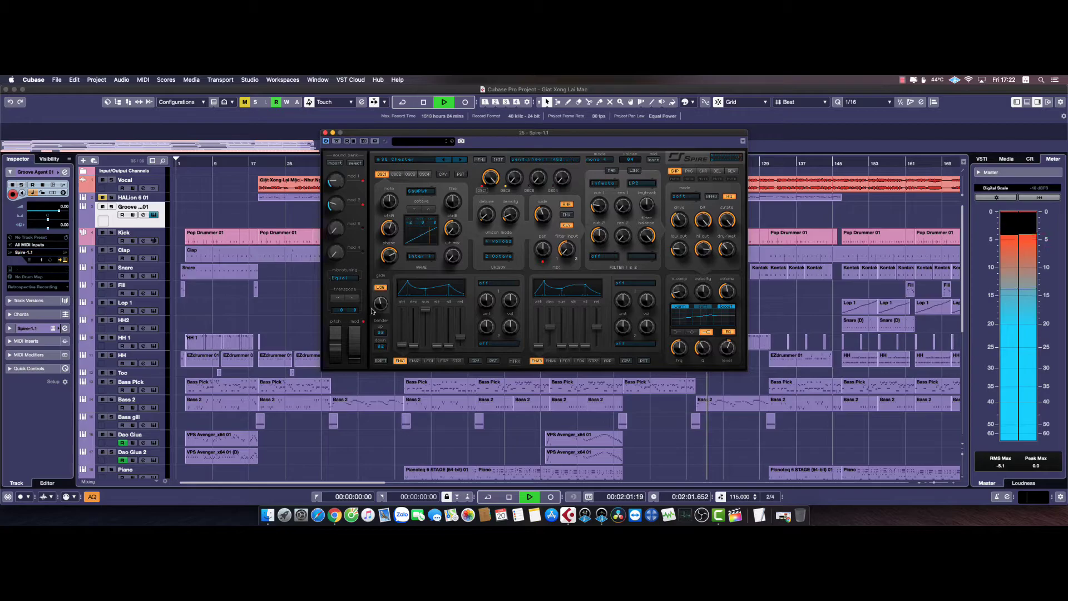
Step: Browse Spire's preset menu and look through its whole list of soundbanks down to the end
{"action": "left_click", "coordinate": [425, 160]}
{"action": "left_click", "coordinate": [358, 164]}
{"action": "left_click", "coordinate": [356, 164]}
{"action": "scroll", "coordinate": [421, 334], "scroll_direction": "down", "scroll_amount": 8}
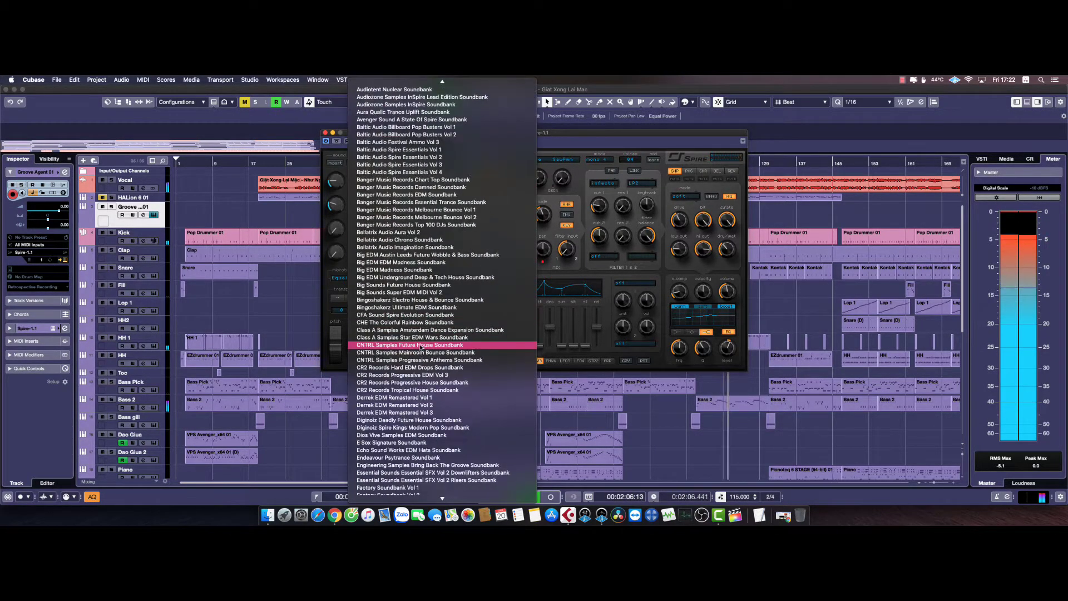
{"action": "scroll", "coordinate": [421, 348], "scroll_direction": "down", "scroll_amount": 20}
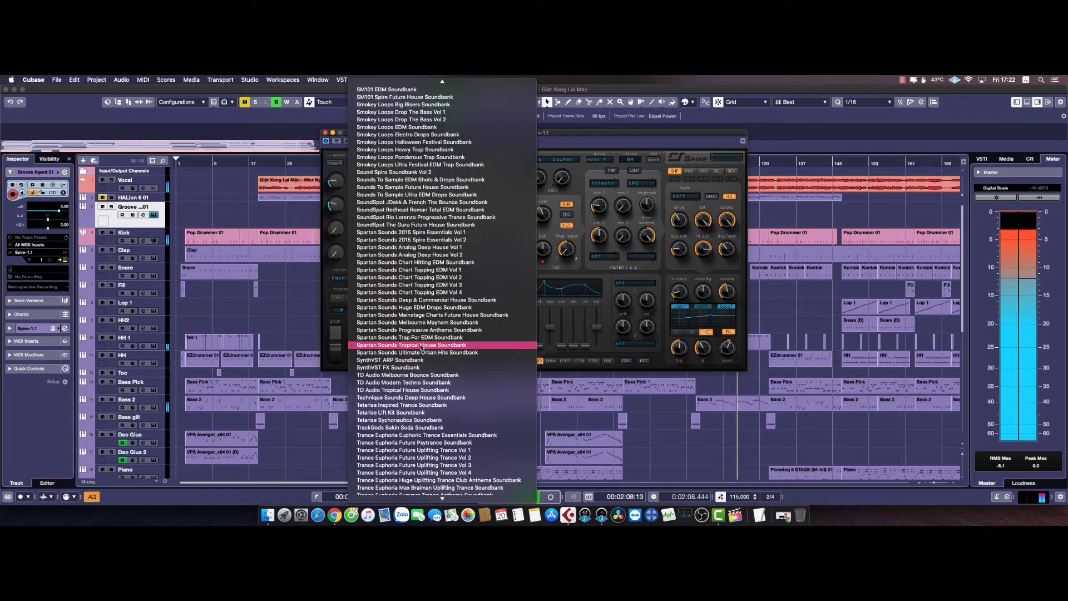
{"action": "scroll", "coordinate": [421, 347], "scroll_direction": "down", "scroll_amount": 15}
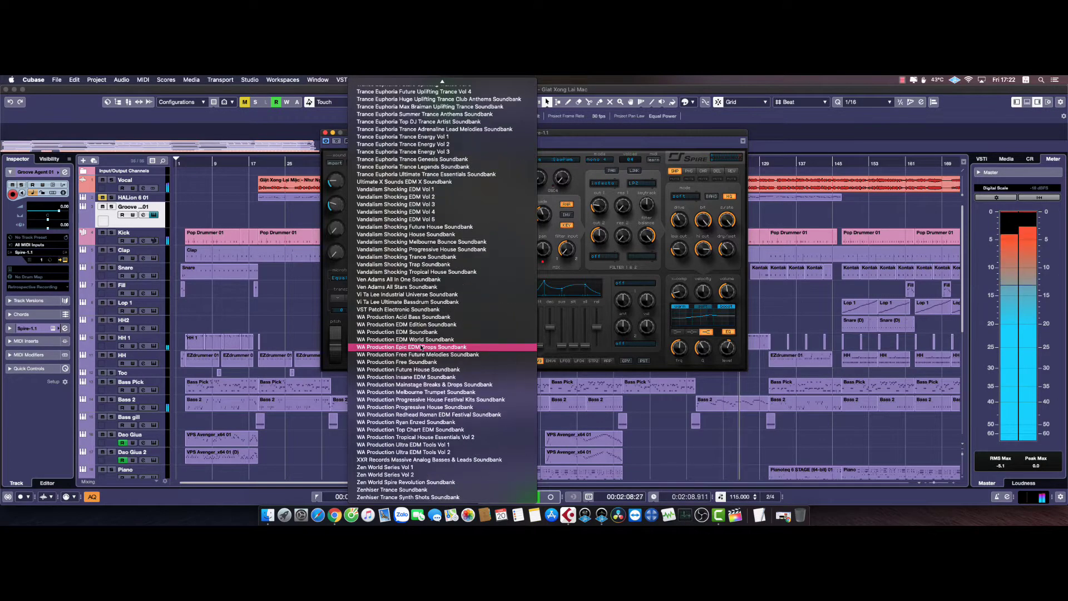
Step: Replace Spire with StylusRMX as the Groove Agent 01 track's instrument
{"action": "left_click", "coordinate": [33, 253]}
{"action": "left_click", "coordinate": [32, 254]}
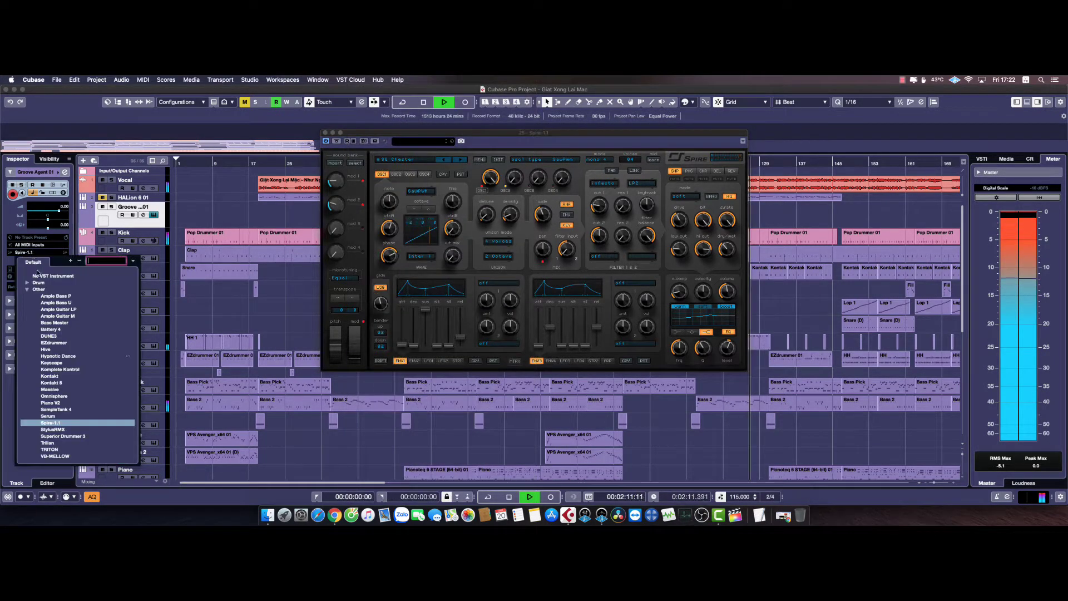
{"action": "left_click", "coordinate": [60, 430]}
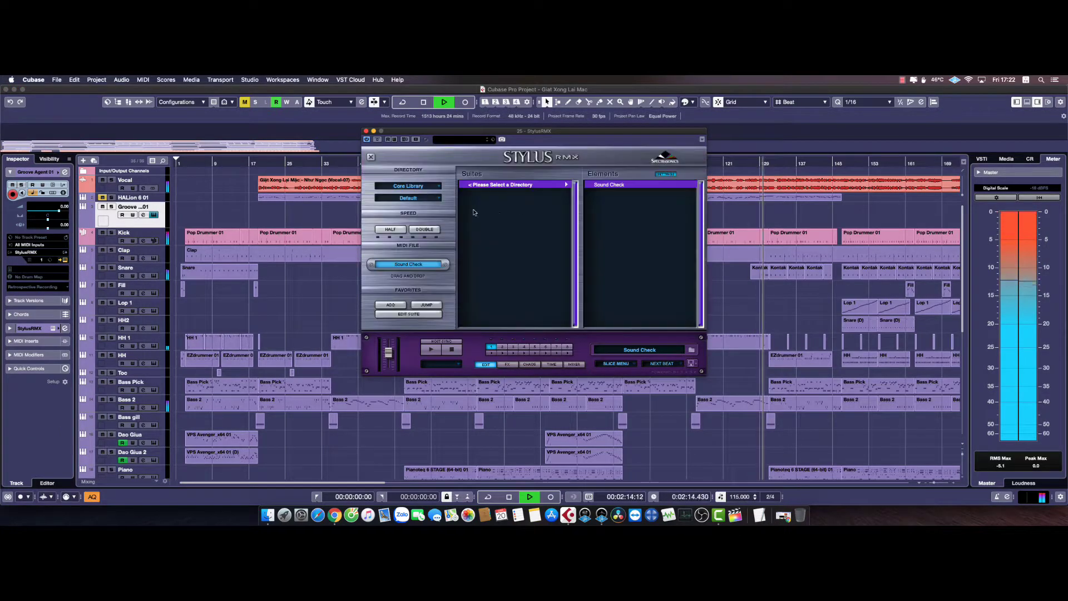
Step: Set the Stylus RMX directory to User Libraries with EDM HOOKS AND DROPS and look through the other available user libraries
{"action": "left_click", "coordinate": [436, 187]}
{"action": "left_click", "coordinate": [437, 187]}
{"action": "left_click", "coordinate": [437, 187]}
{"action": "left_click", "coordinate": [433, 203]}
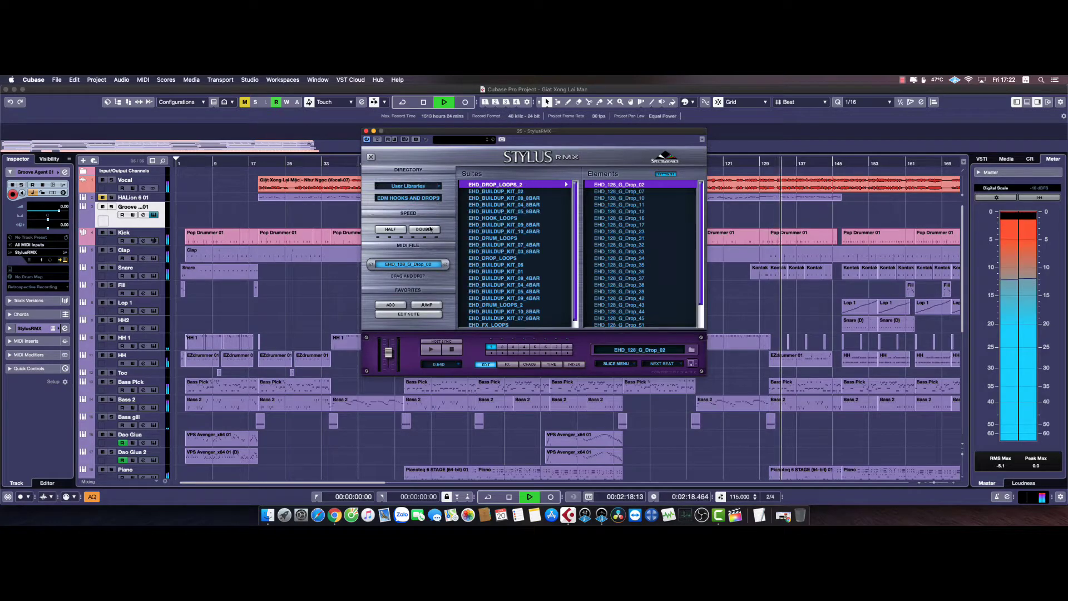
{"action": "left_click", "coordinate": [439, 186]}
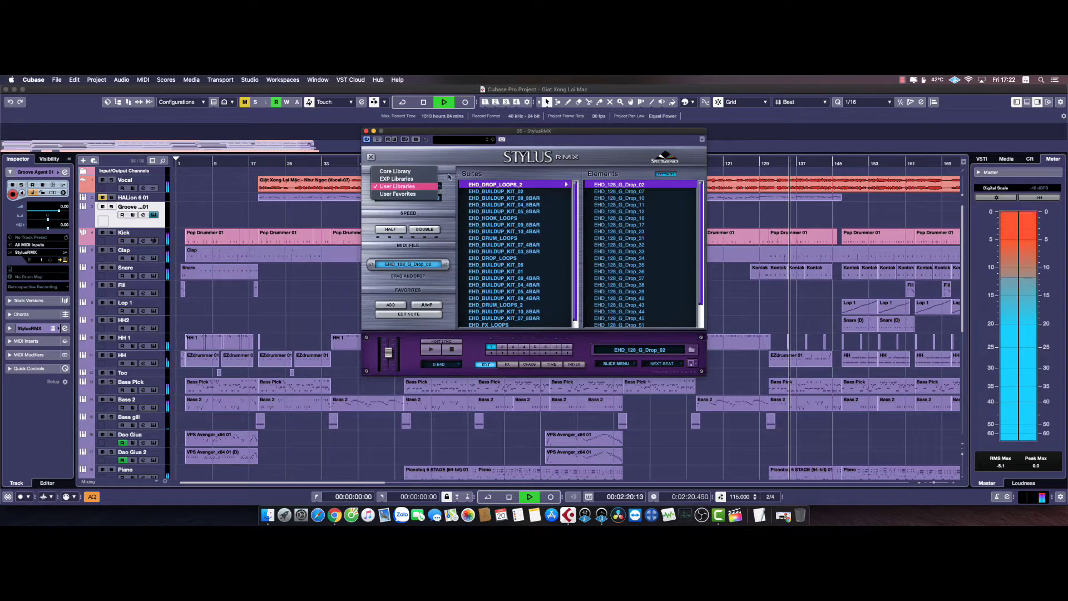
{"action": "left_click", "coordinate": [447, 178]}
{"action": "left_click", "coordinate": [437, 198]}
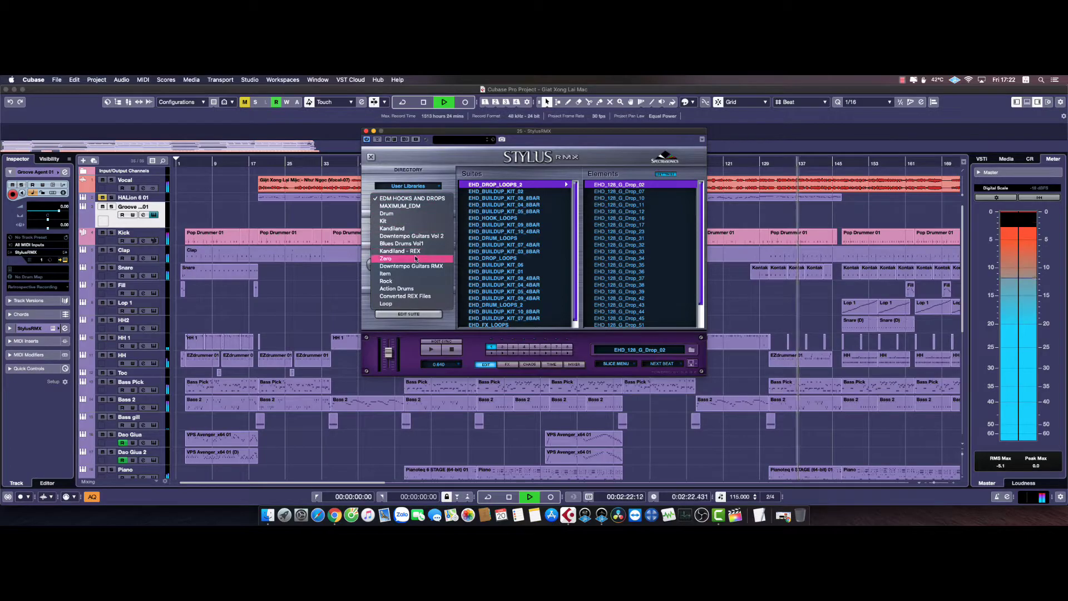
Step: Load Superior Drummer 3 with the Hansa - Live Room library on the Groove Agent 01 track and restart playback from the project start
{"action": "left_click", "coordinate": [37, 255]}
{"action": "left_click", "coordinate": [38, 254]}
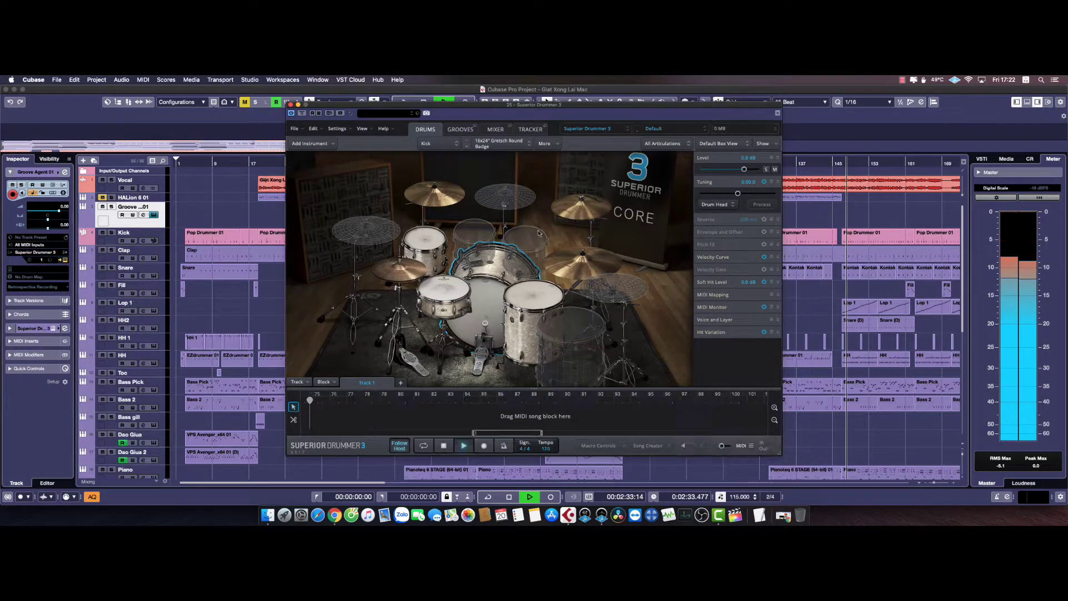
{"action": "left_click", "coordinate": [615, 130]}
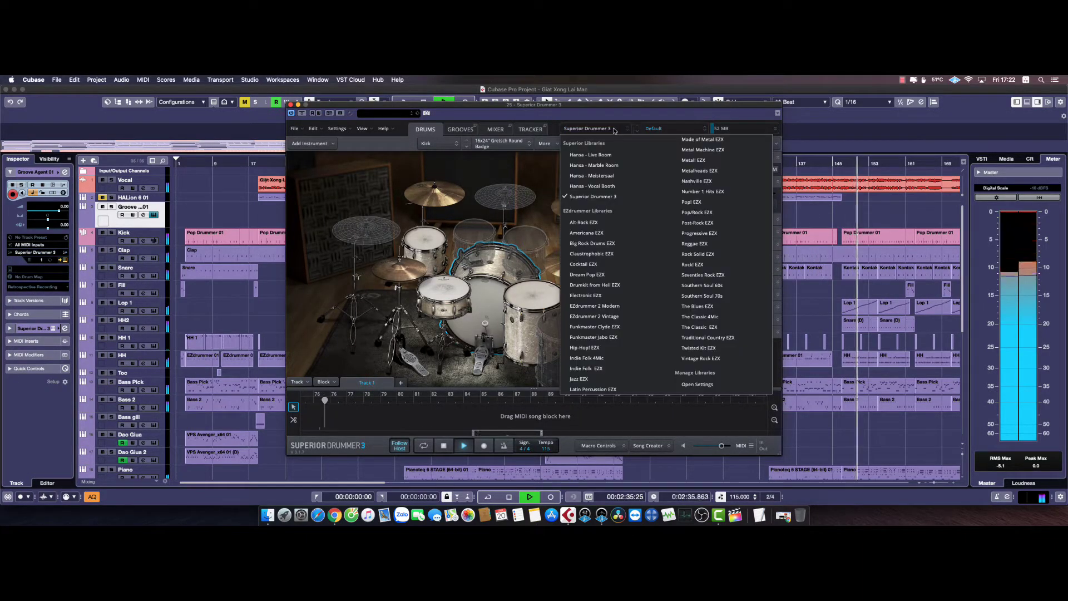
{"action": "left_click", "coordinate": [604, 155]}
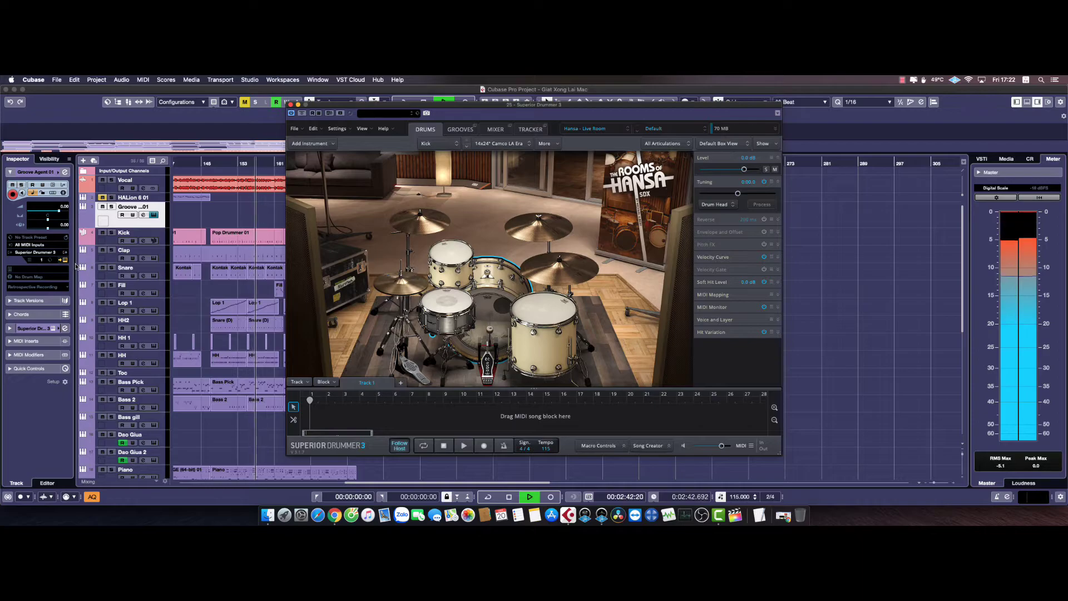
{"action": "key", "text": "space"}
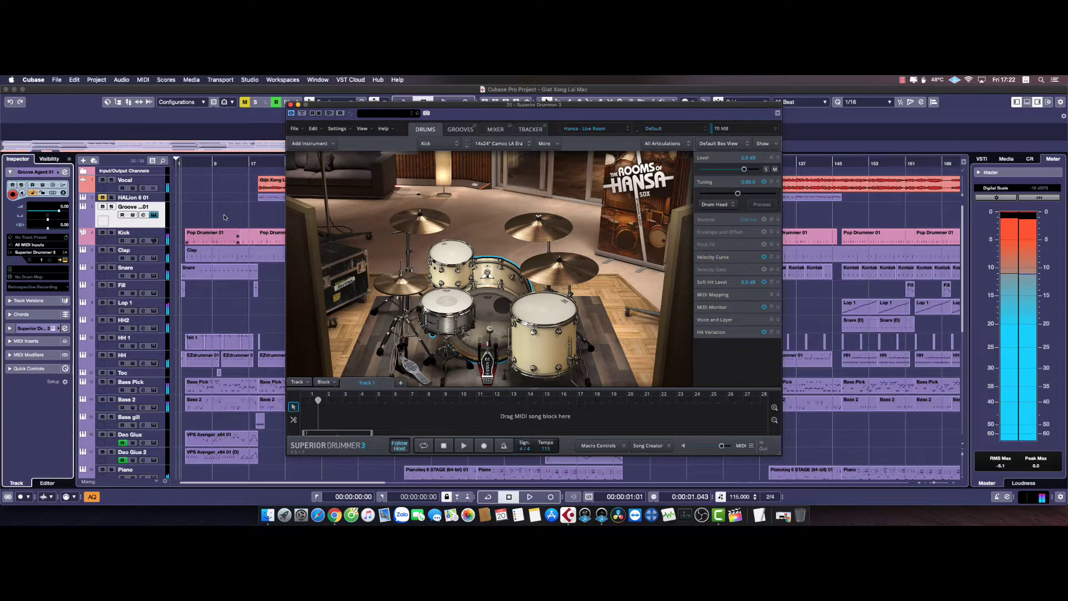
{"action": "key", "text": "space"}
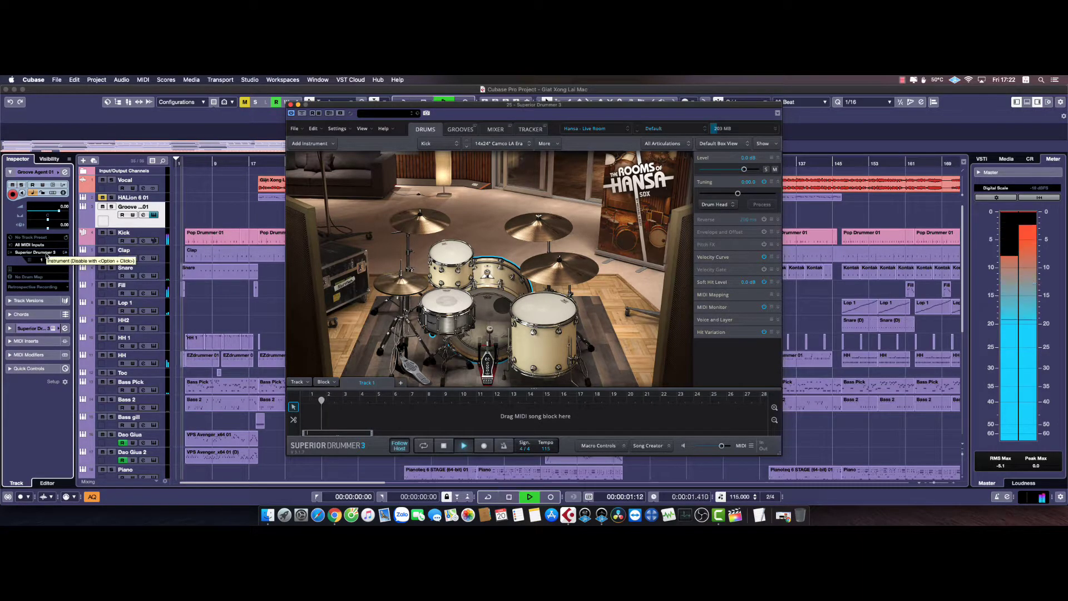
Step: Replace Superior Drummer 3 with Trilian on the Groove Agent 01 track and open Trilian's multi browser
{"action": "left_click", "coordinate": [37, 252]}
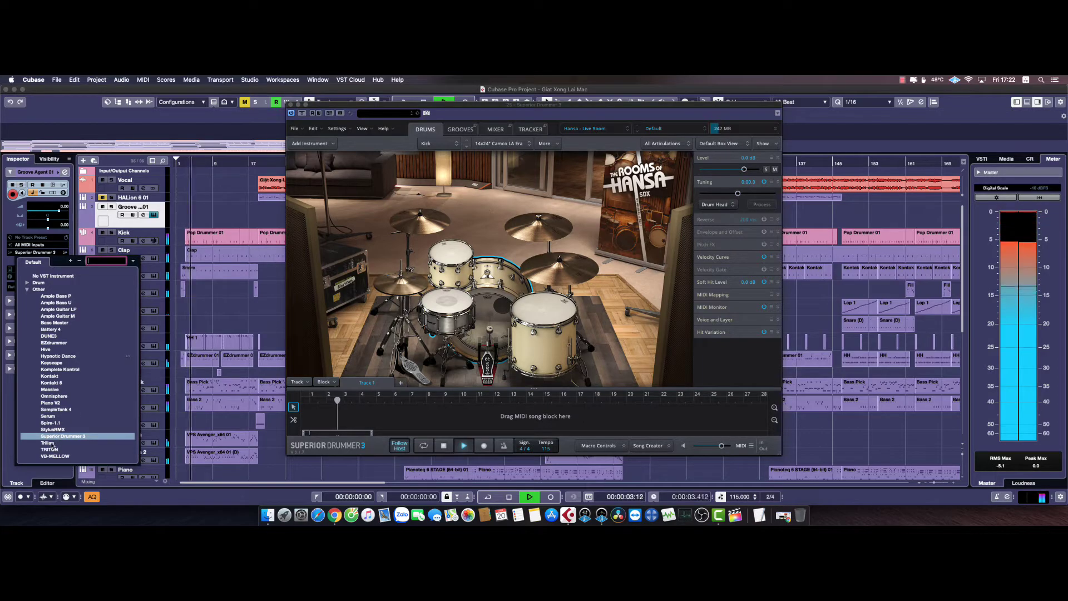
{"action": "left_click", "coordinate": [93, 434]}
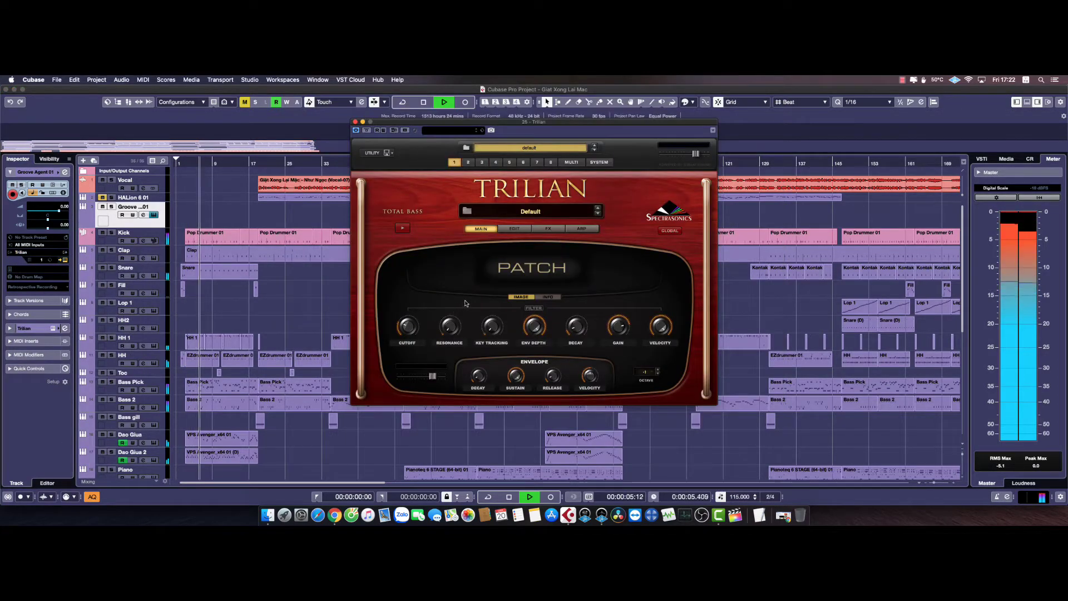
{"action": "left_click", "coordinate": [529, 148]}
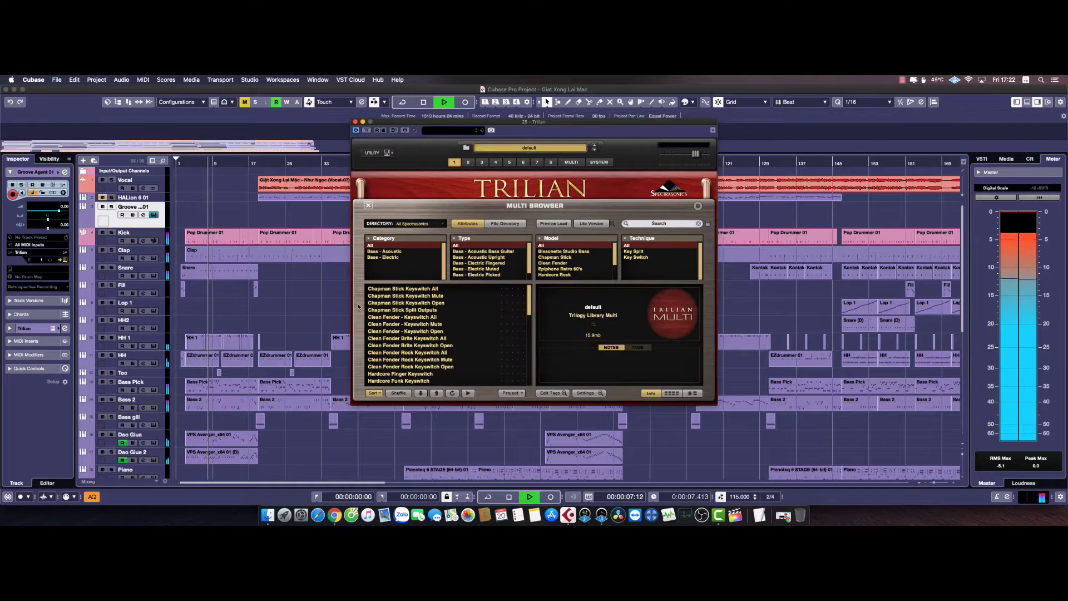
Step: Replace Trilian with the Korg TRITON on the Groove Agent 01 track and open its program browser
{"action": "left_click", "coordinate": [38, 253]}
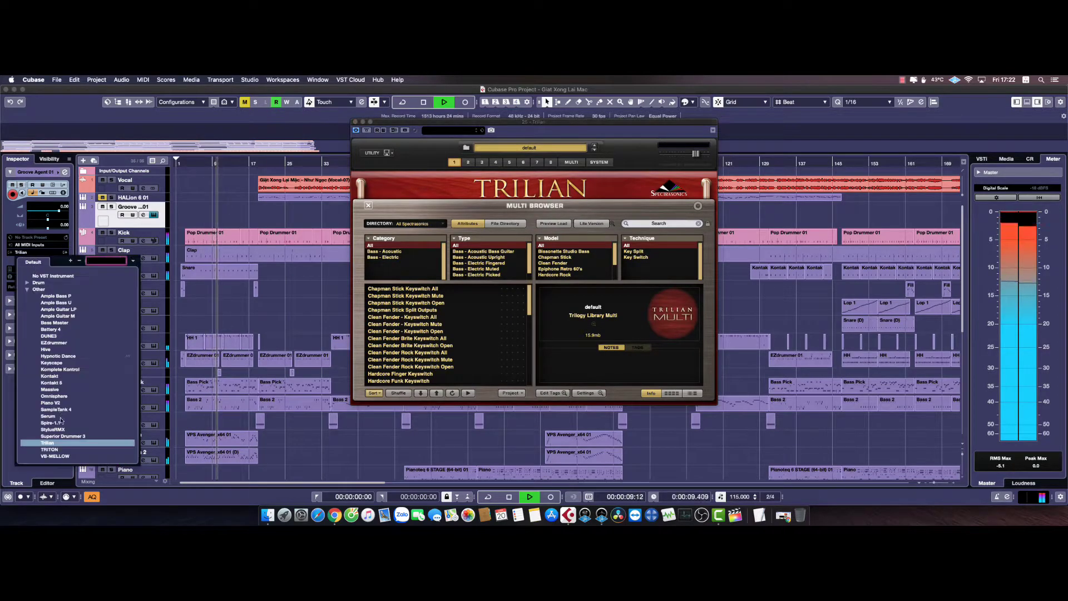
{"action": "left_click", "coordinate": [128, 435]}
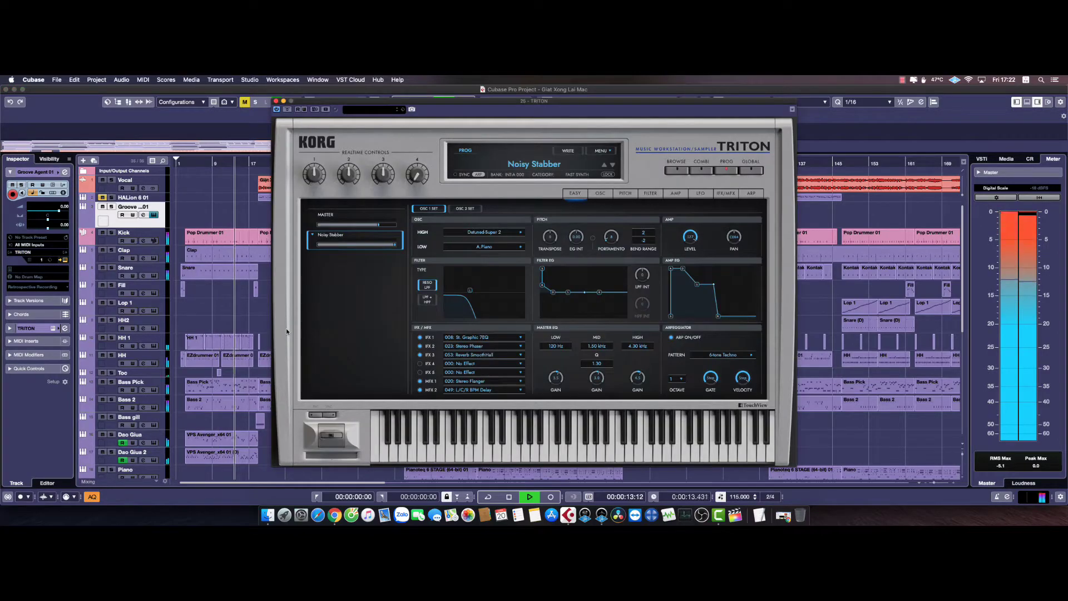
{"action": "left_click", "coordinate": [505, 158]}
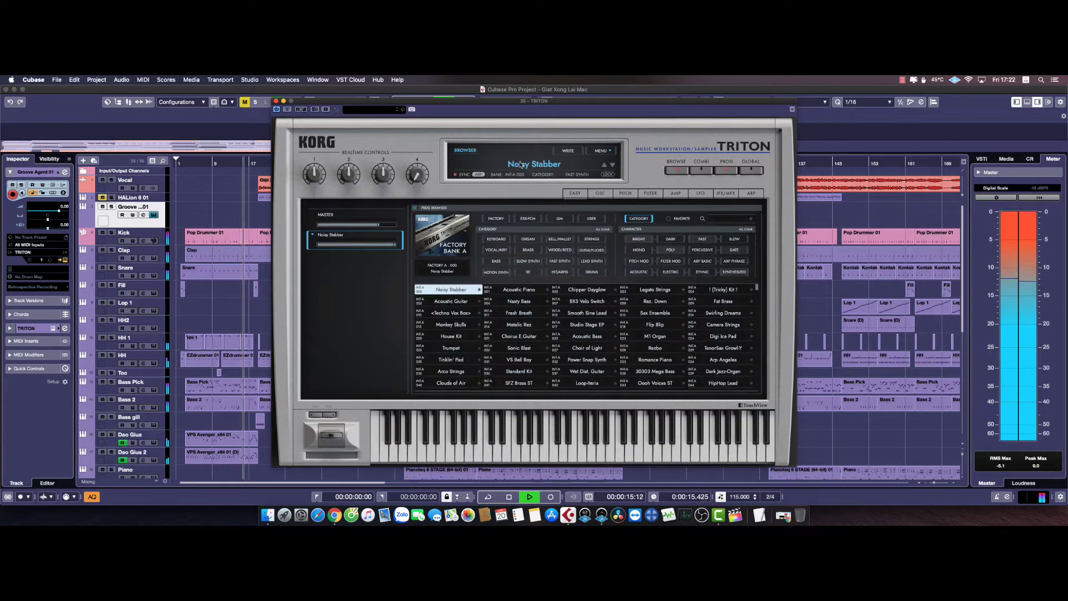
Step: Replace TRITON with VB-MELLOW on the Groove Agent 01 track, followed by VB-ROWDY
{"action": "left_click", "coordinate": [33, 253]}
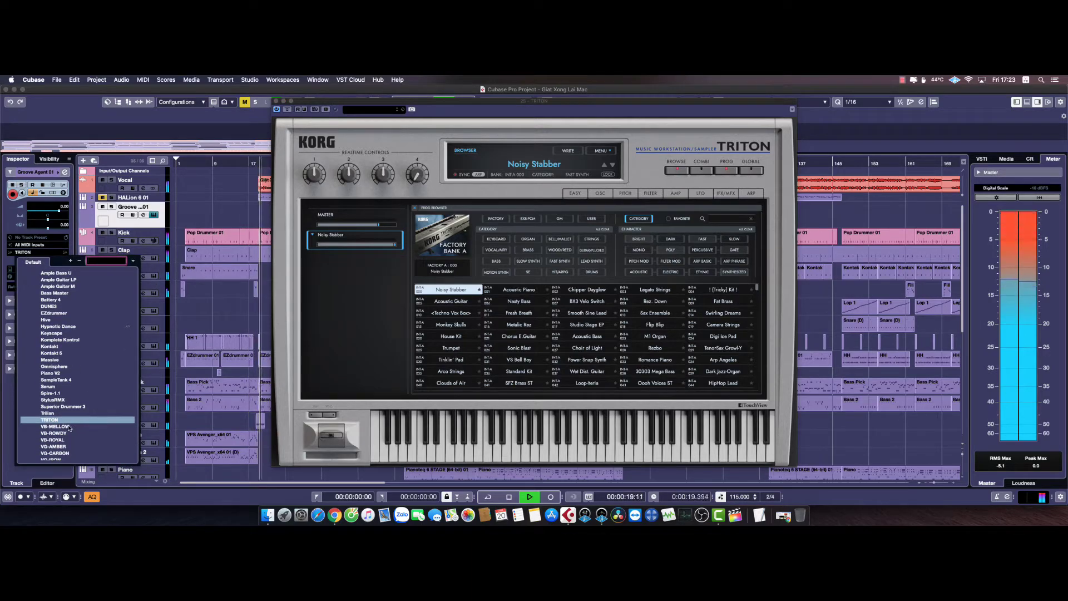
{"action": "left_click", "coordinate": [87, 419]}
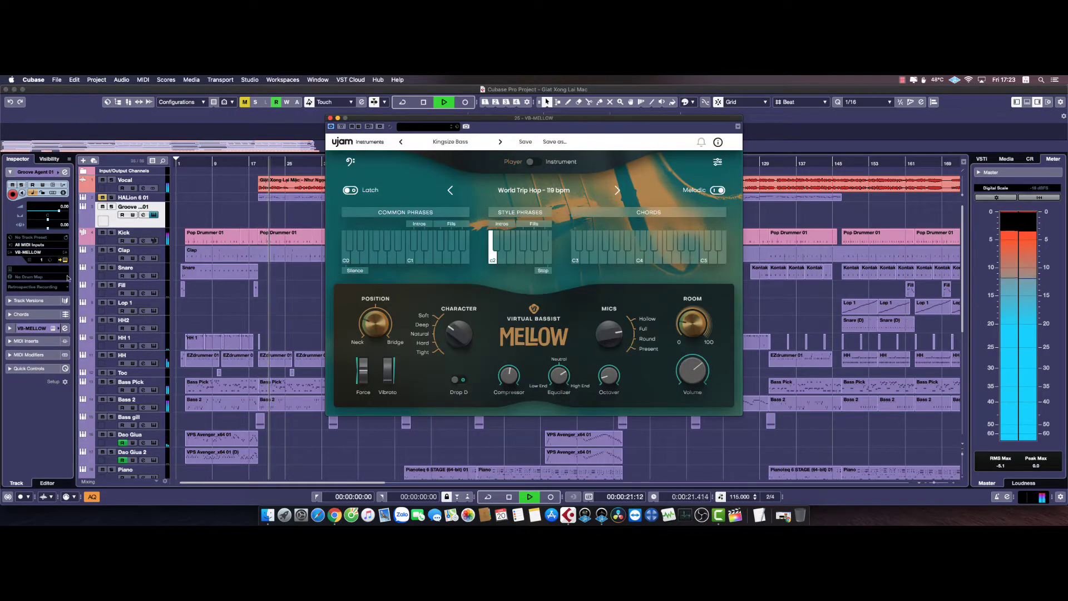
{"action": "left_click", "coordinate": [34, 253]}
{"action": "scroll", "coordinate": [78, 386], "scroll_direction": "down", "scroll_amount": 5}
{"action": "left_click", "coordinate": [64, 389]}
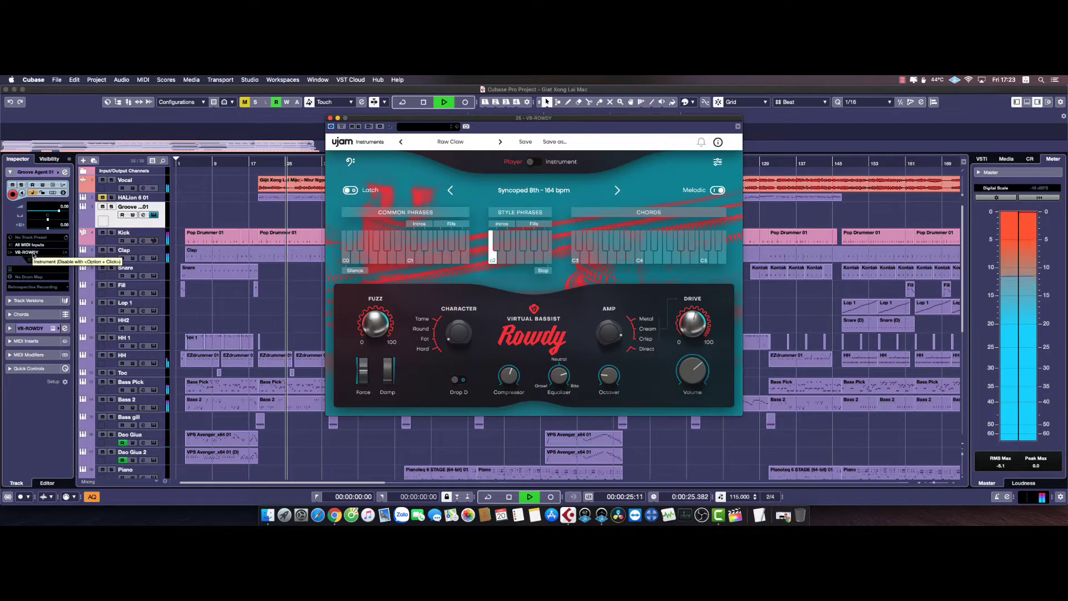
Step: Switch the Groove Agent 01 track's instrument to VB-ROYAL, followed by VG-AMBER
{"action": "left_click", "coordinate": [33, 253]}
{"action": "left_click", "coordinate": [58, 395]}
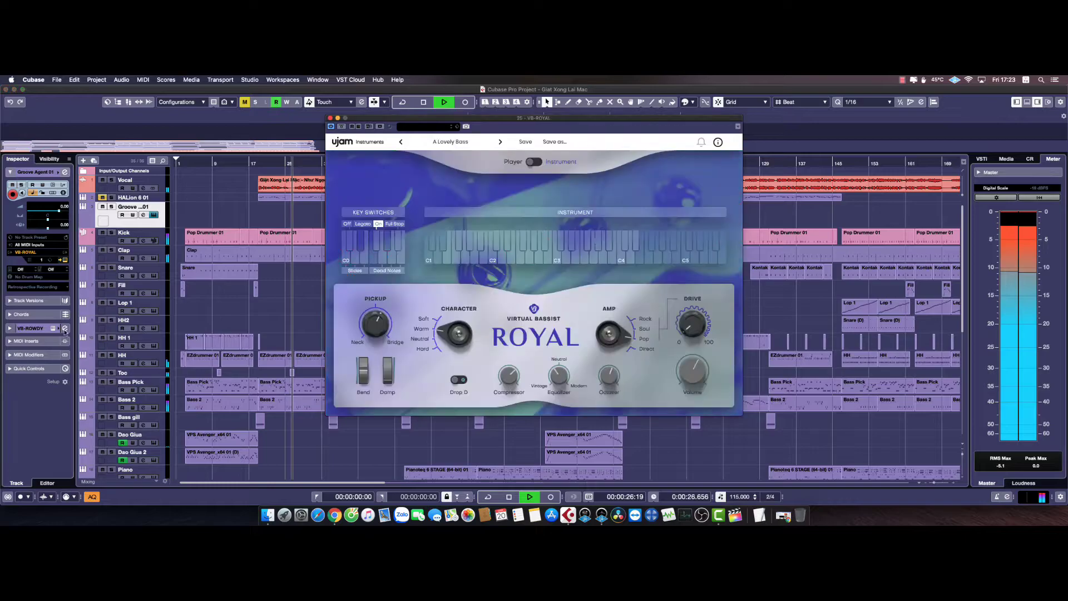
{"action": "left_click", "coordinate": [34, 253]}
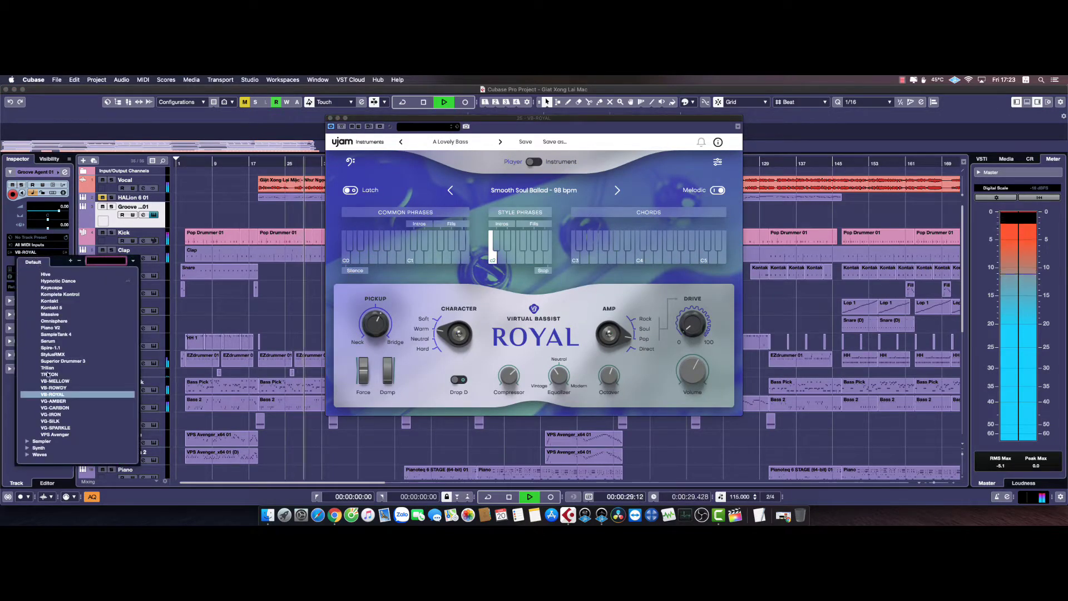
{"action": "left_click", "coordinate": [65, 407]}
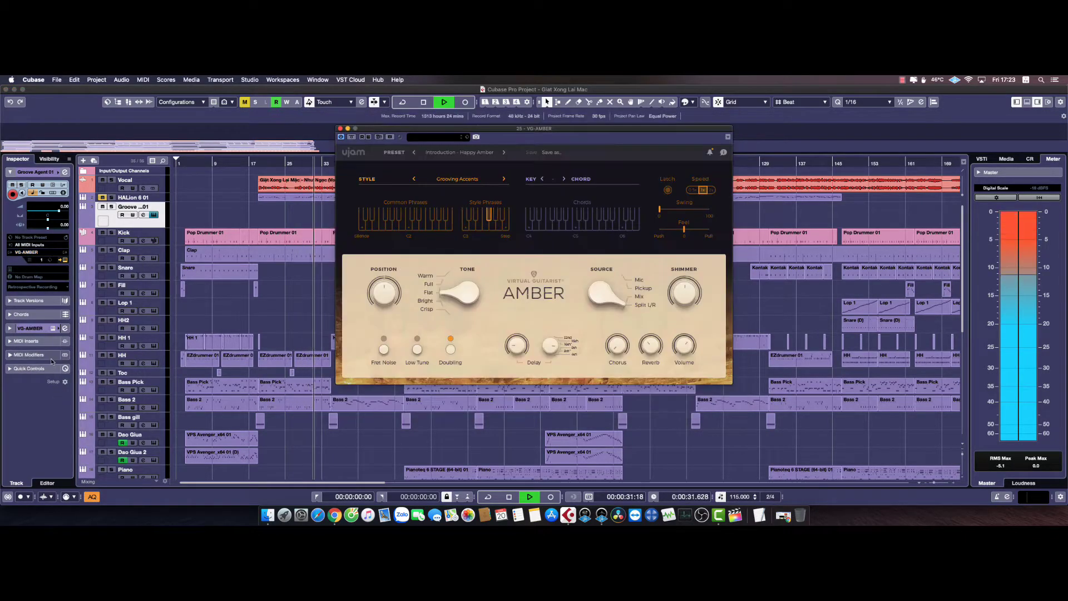
Step: Load VG-CARBON in place of VG-AMBER on the Groove Agent 01 track, followed by VG-IRON
{"action": "left_click", "coordinate": [34, 252]}
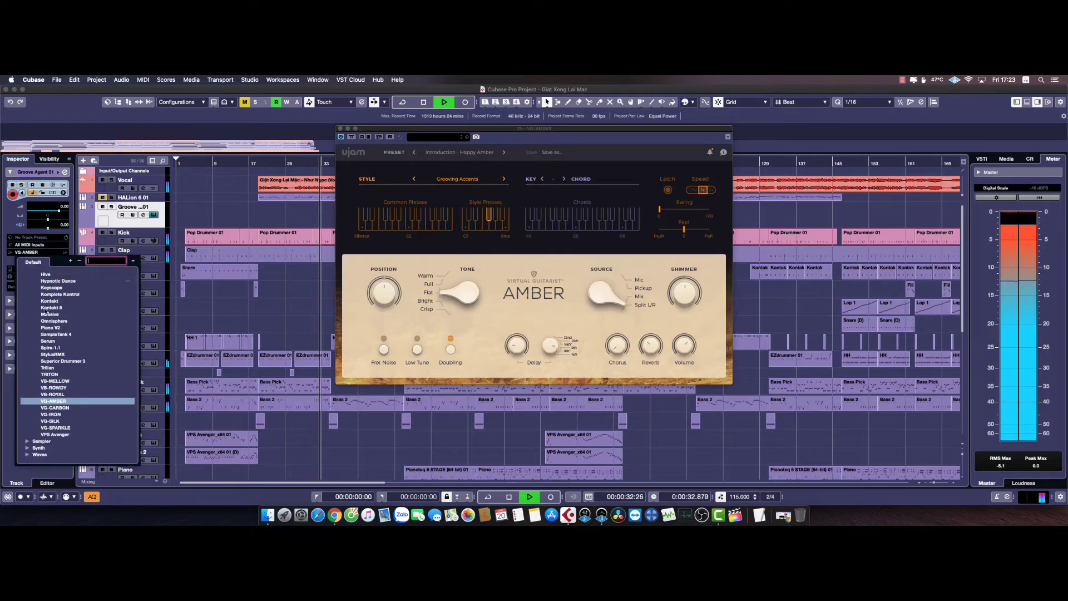
{"action": "left_click", "coordinate": [55, 407]}
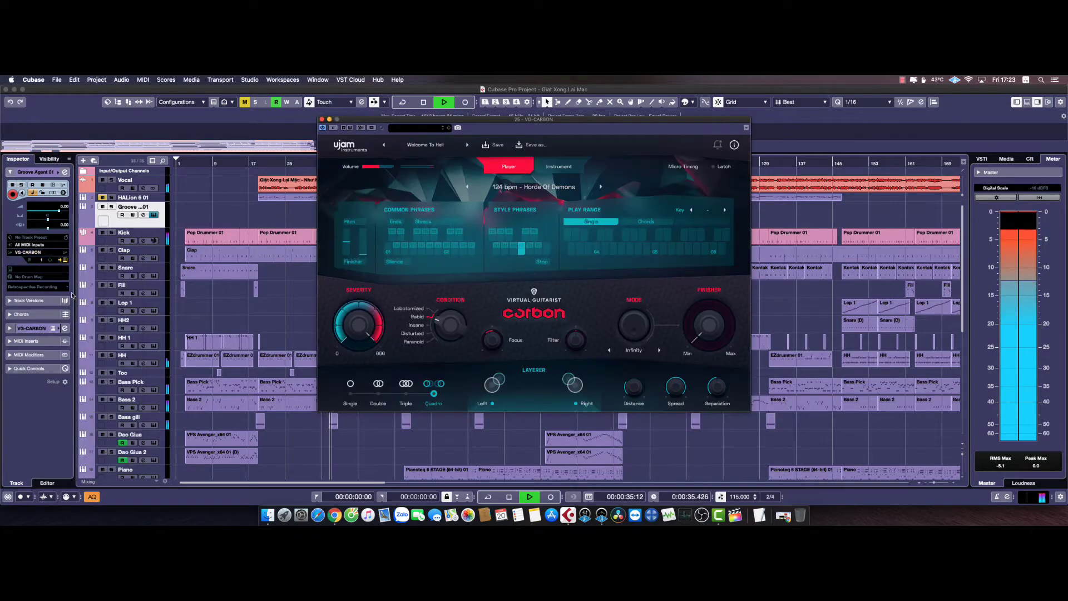
{"action": "left_click", "coordinate": [38, 253]}
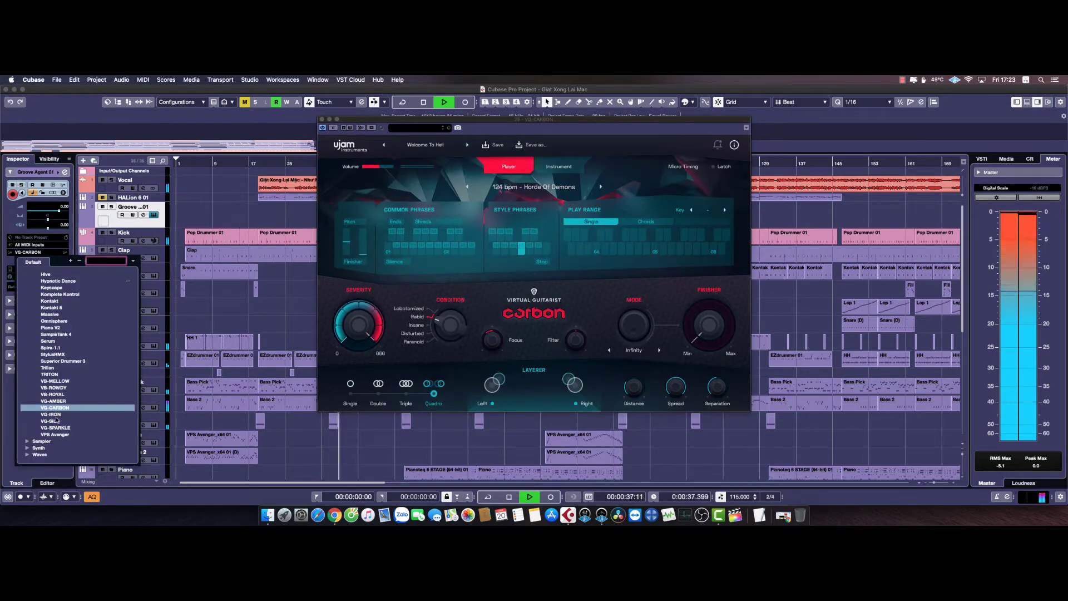
{"action": "left_click", "coordinate": [56, 415]}
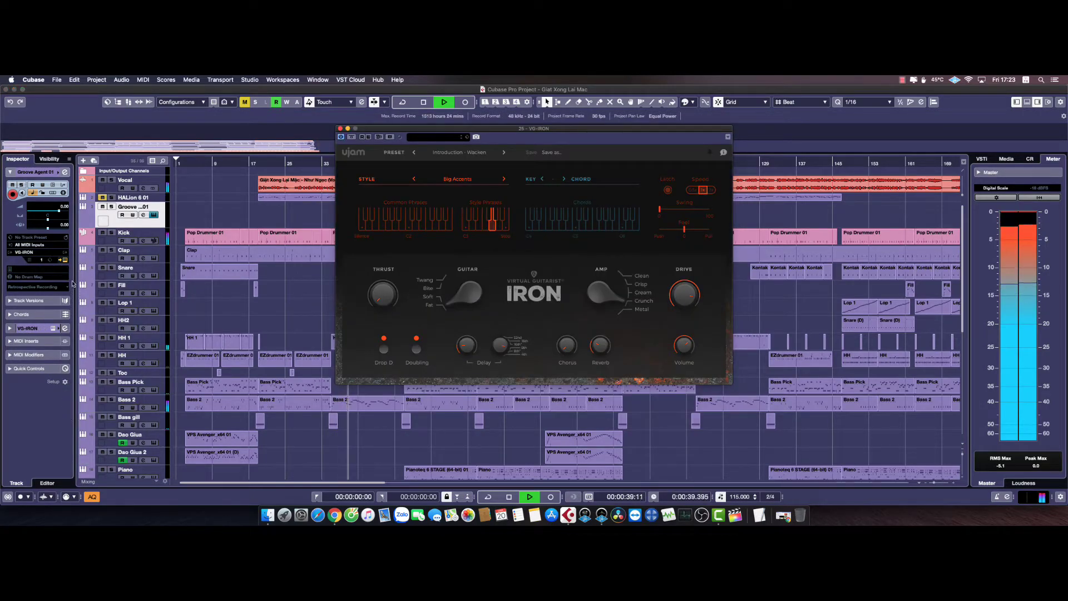
Step: Replace VG-IRON with VG-SILK on the Groove Agent 01 track, followed by VG-SPARKLE
{"action": "left_click", "coordinate": [53, 254]}
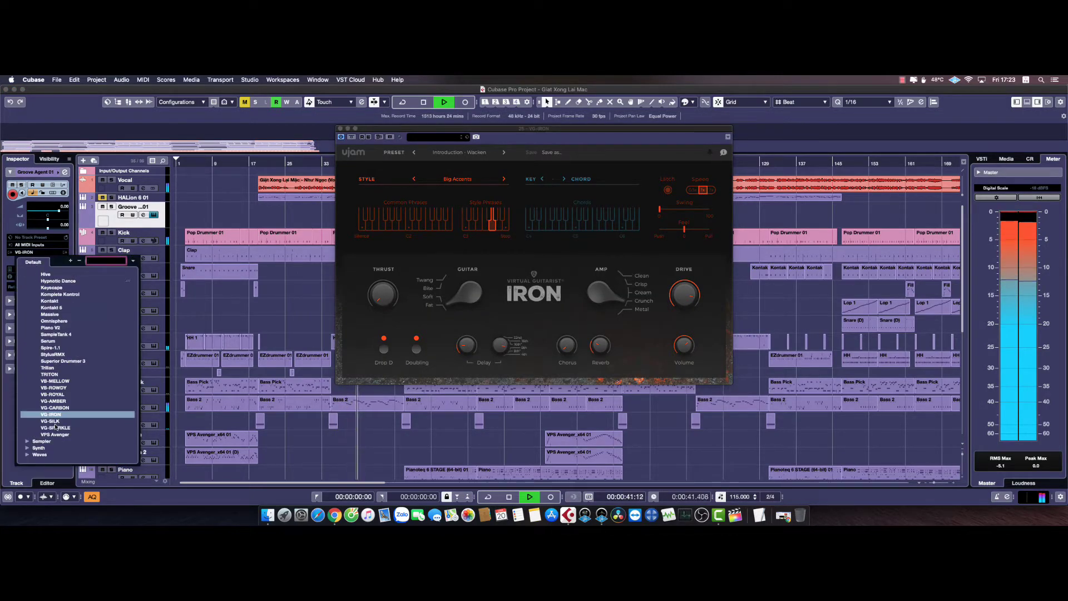
{"action": "left_click", "coordinate": [56, 422]}
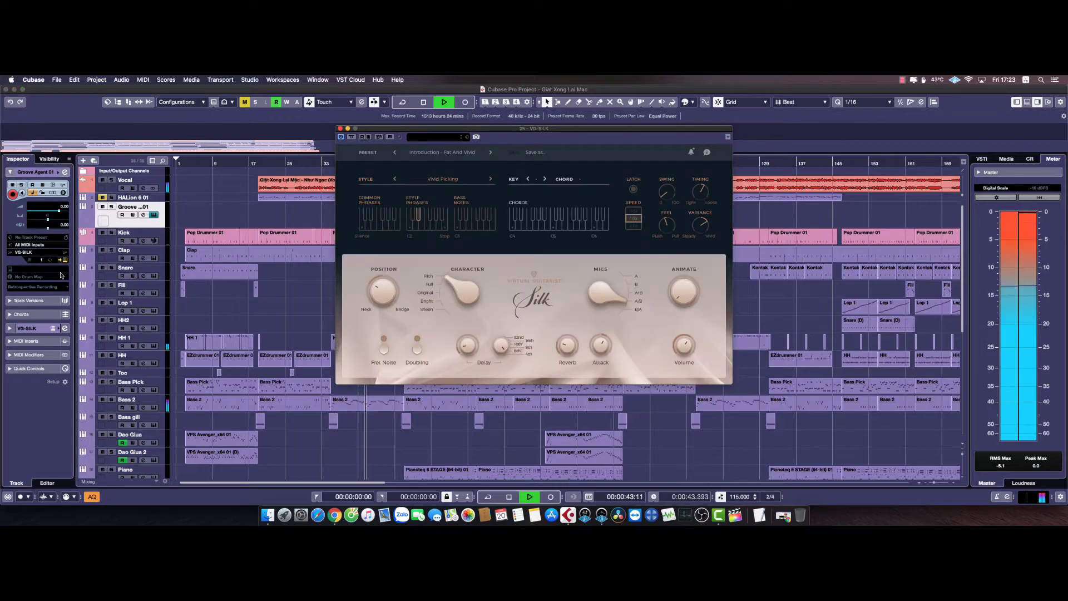
{"action": "left_click", "coordinate": [25, 255]}
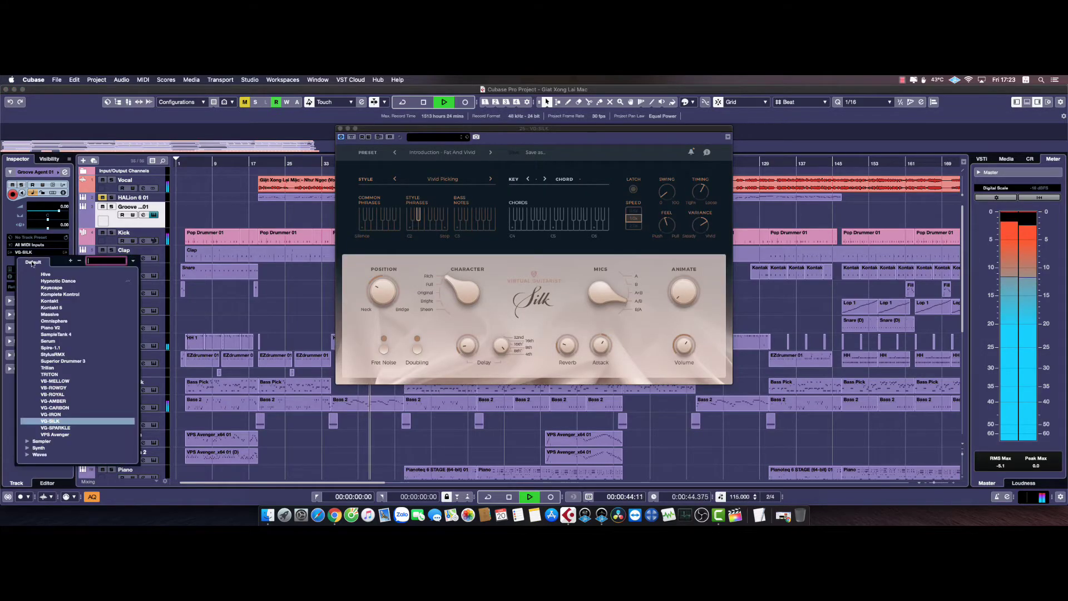
{"action": "left_click", "coordinate": [55, 427]}
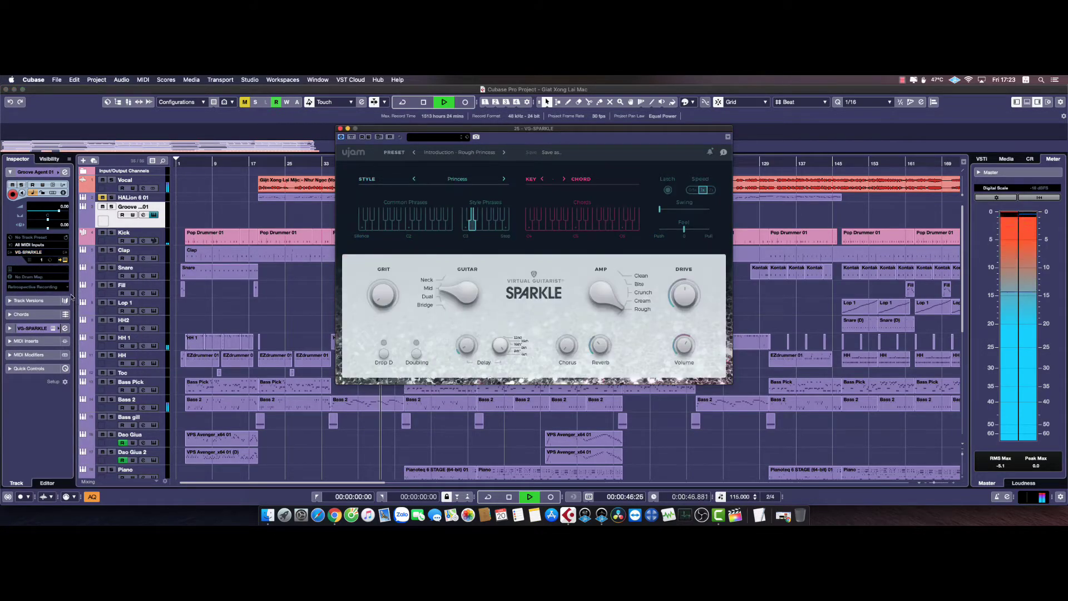
Step: Switch the Groove Agent 01 track's instrument to VPS Avenger, followed by HALion 6 from the Sampler category
{"action": "left_click", "coordinate": [36, 253]}
{"action": "left_click", "coordinate": [62, 435]}
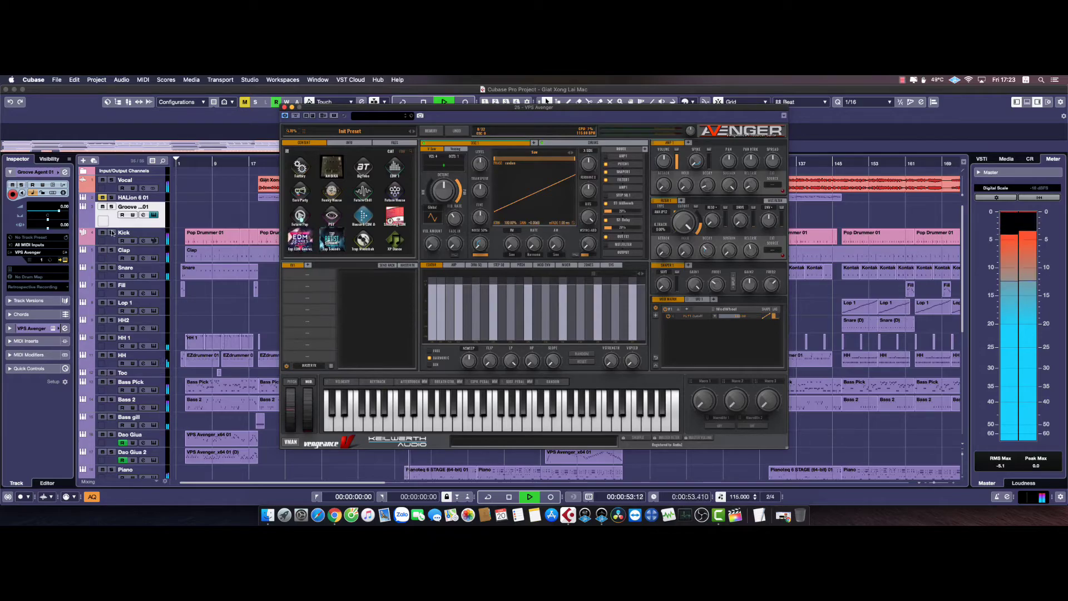
{"action": "left_click", "coordinate": [33, 254]}
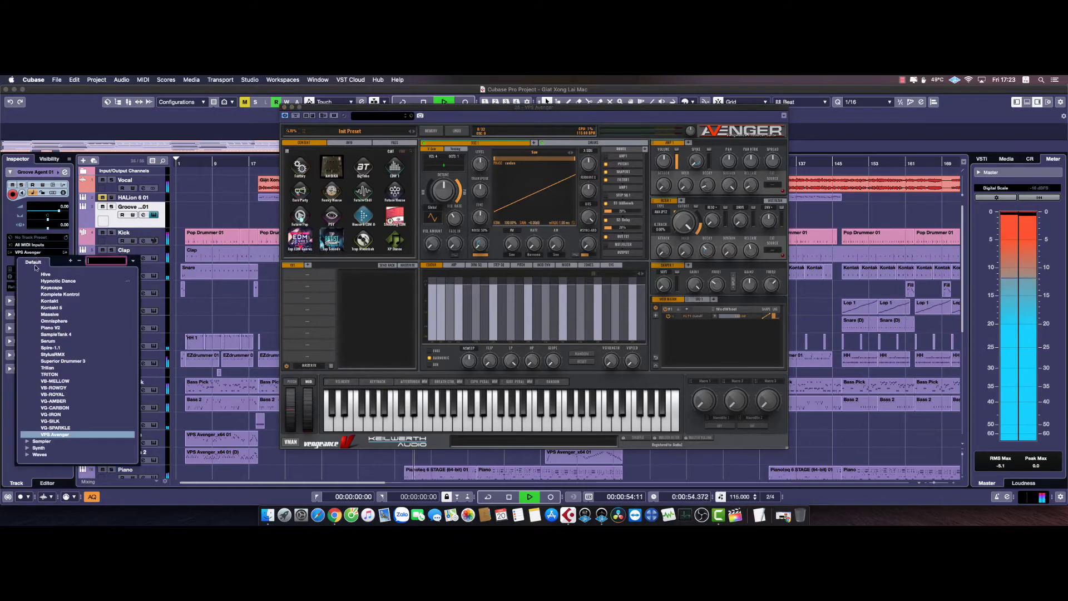
{"action": "left_click", "coordinate": [28, 442]}
{"action": "scroll", "coordinate": [40, 444], "scroll_direction": "down", "scroll_amount": 1}
{"action": "left_click", "coordinate": [51, 441]}
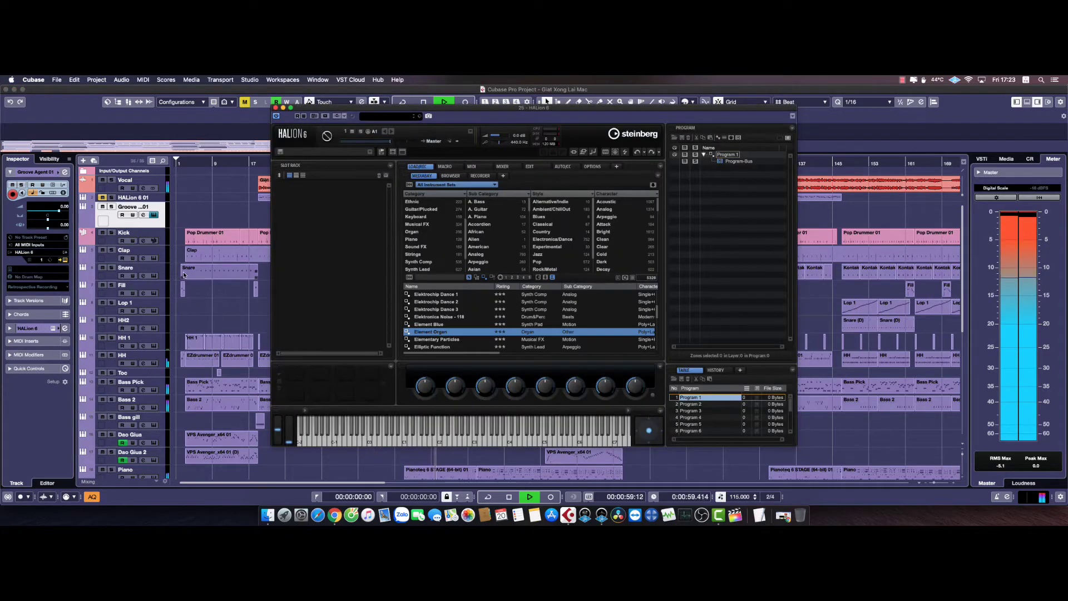
Step: Load RealStrat Standard from the Synth category on the Groove Agent 01 track and dismiss its update notice without downloading
{"action": "left_click", "coordinate": [31, 253]}
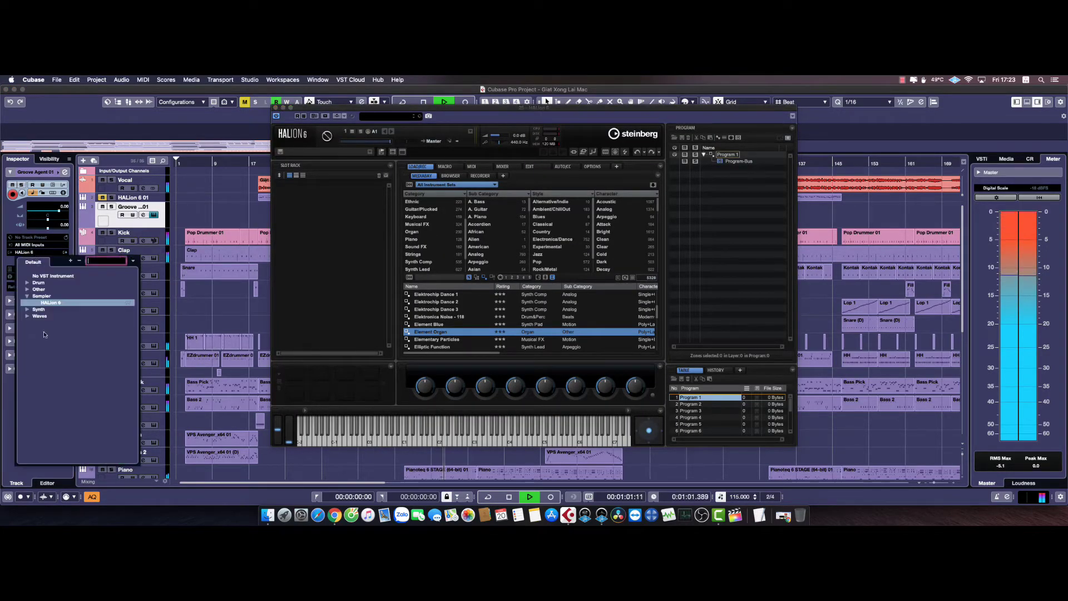
{"action": "left_click", "coordinate": [28, 309]}
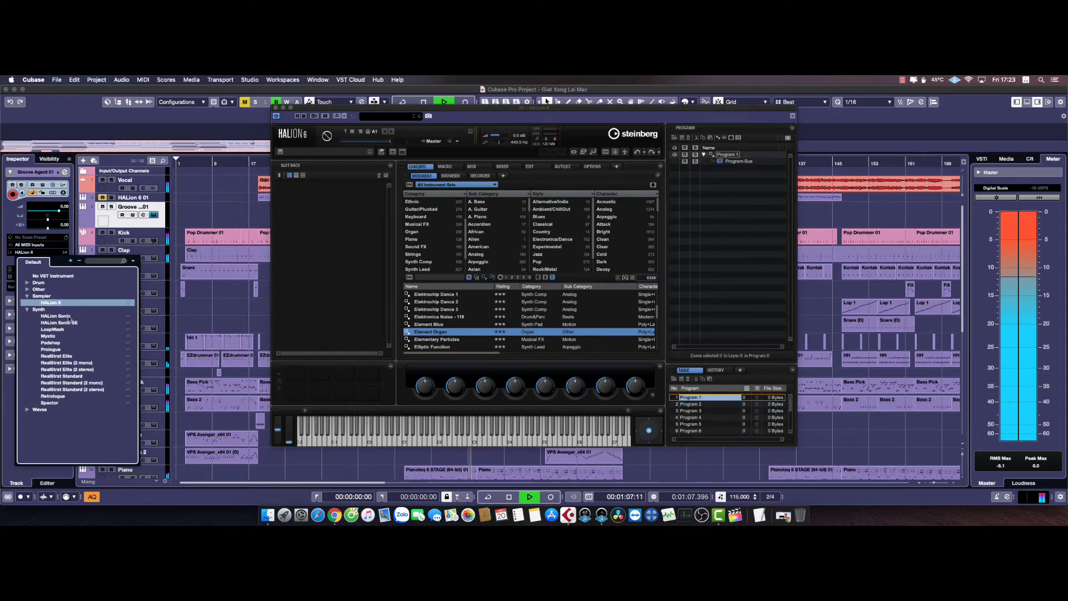
{"action": "left_click", "coordinate": [72, 376]}
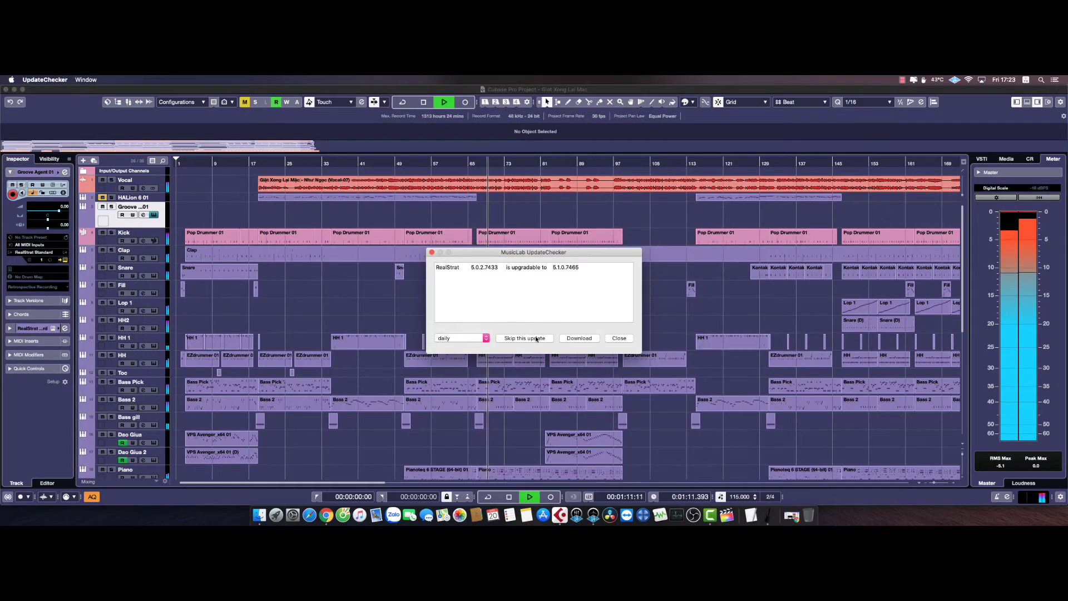
{"action": "left_click", "coordinate": [619, 337]}
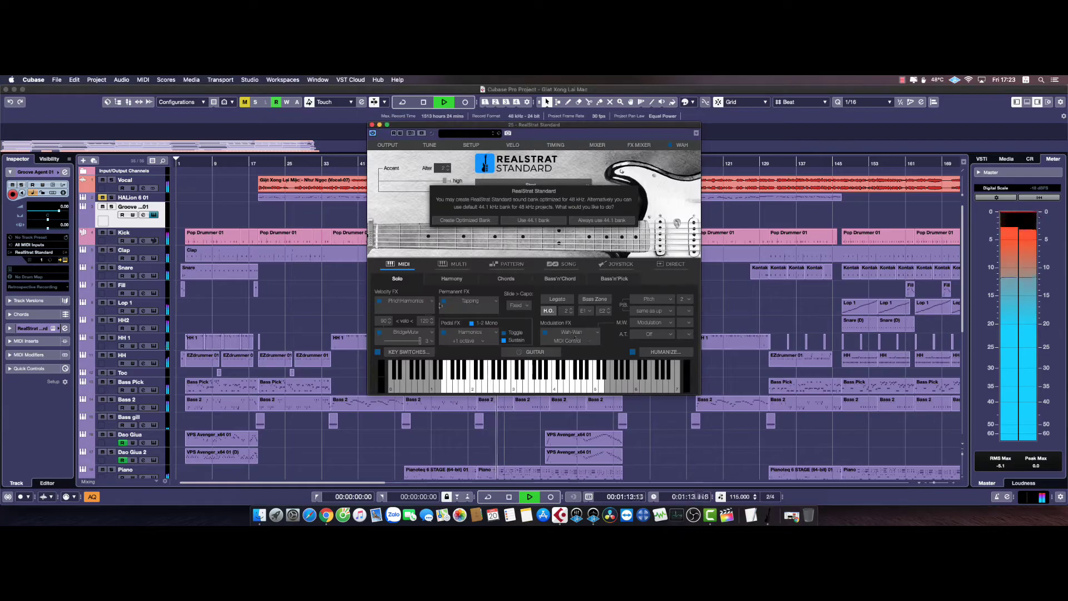
Step: Replace RealStrat Standard with Spector on the Groove Agent 01 track, followed by HALion Sonic
{"action": "left_click", "coordinate": [37, 254]}
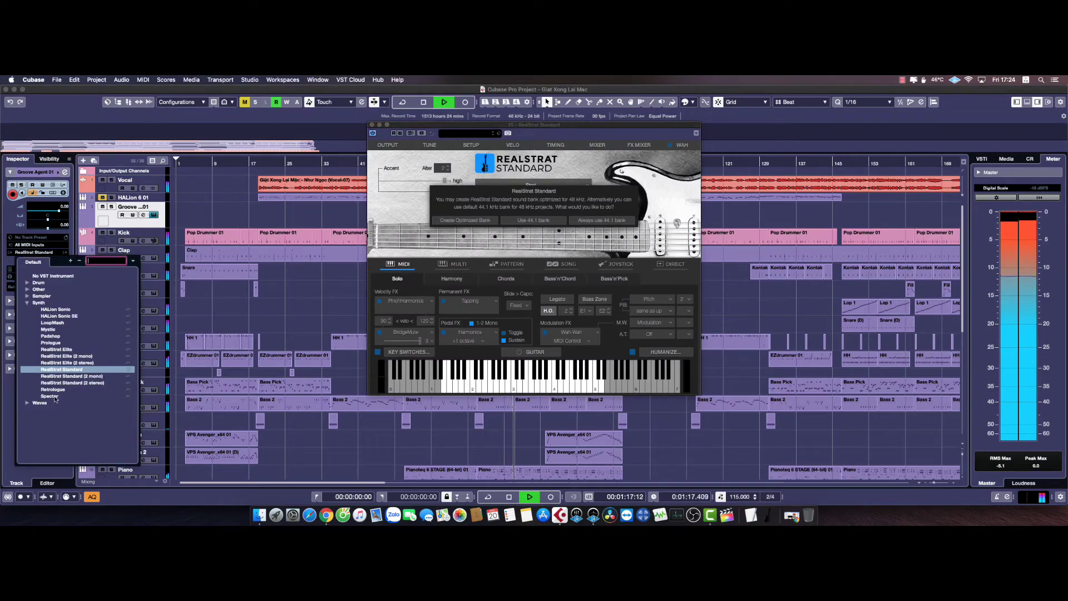
{"action": "left_click", "coordinate": [51, 397]}
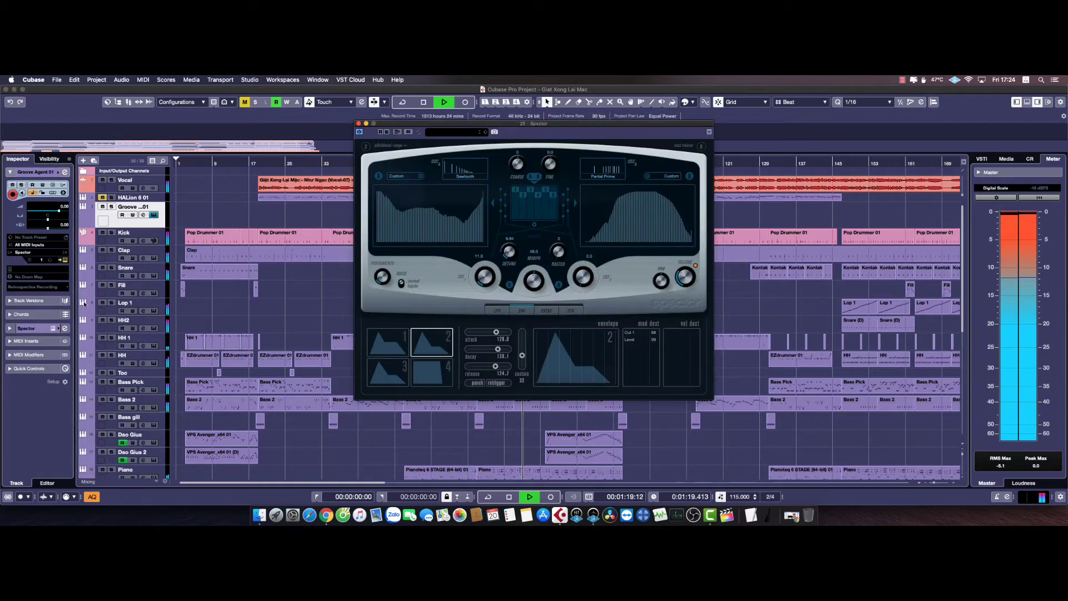
{"action": "left_click", "coordinate": [31, 255]}
{"action": "left_click", "coordinate": [60, 313]}
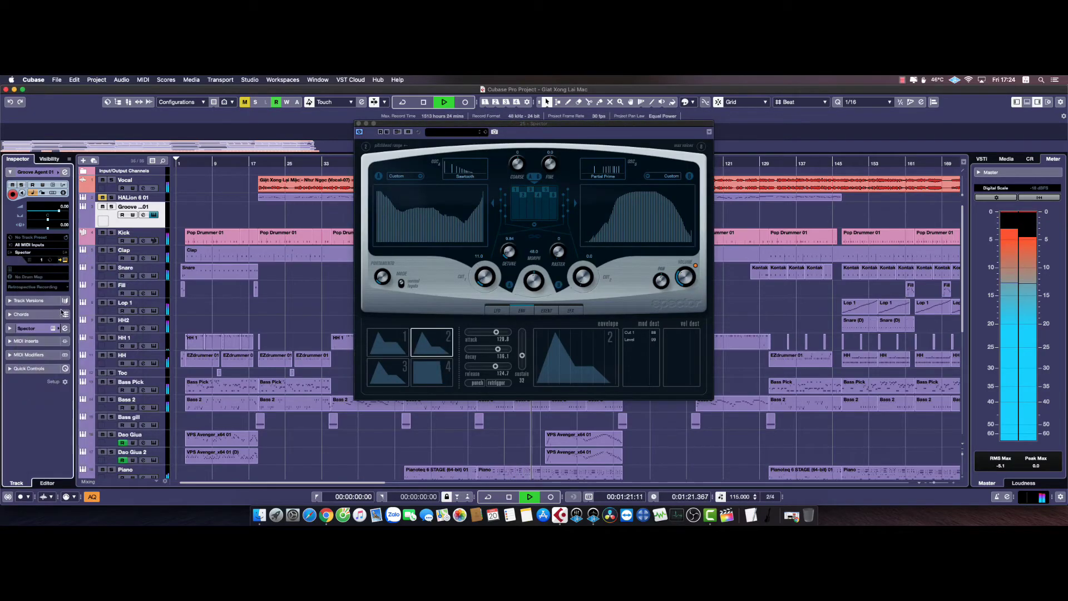
{"action": "left_click", "coordinate": [31, 254]}
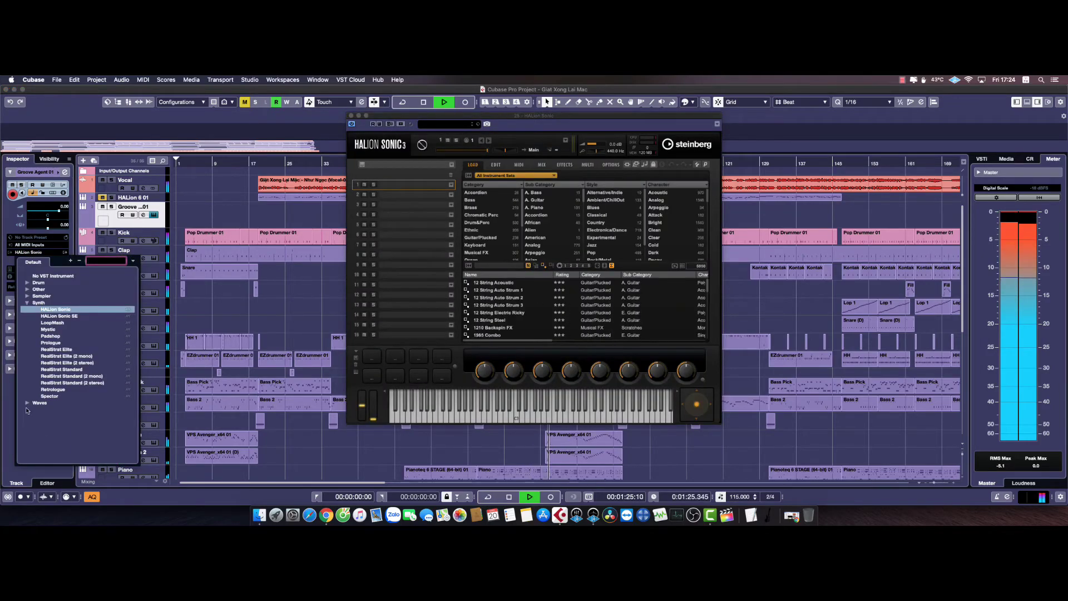
{"action": "left_click", "coordinate": [25, 403]}
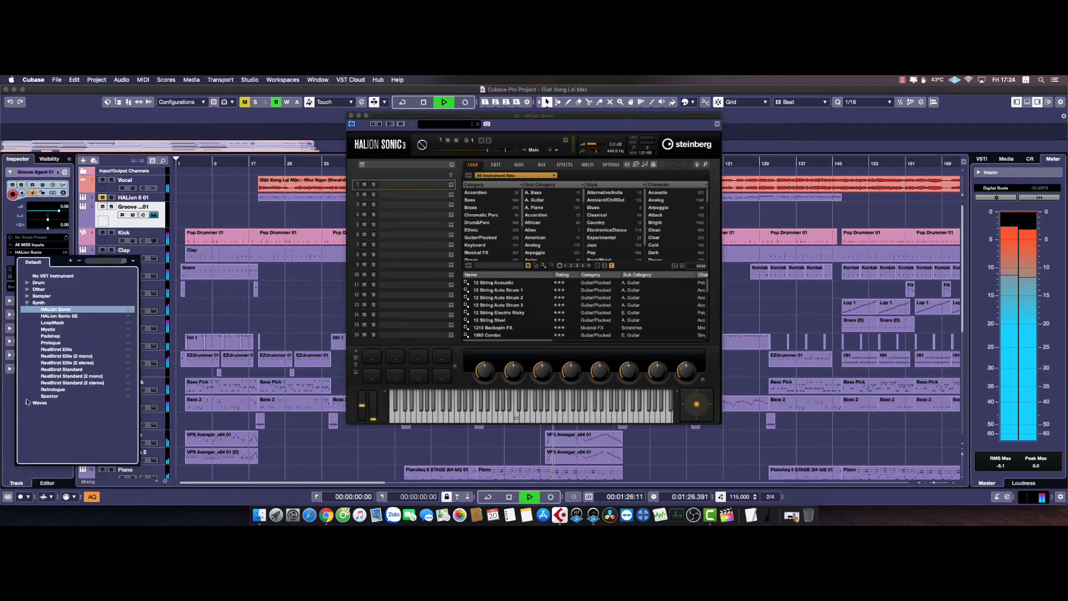
{"action": "left_click", "coordinate": [28, 303]}
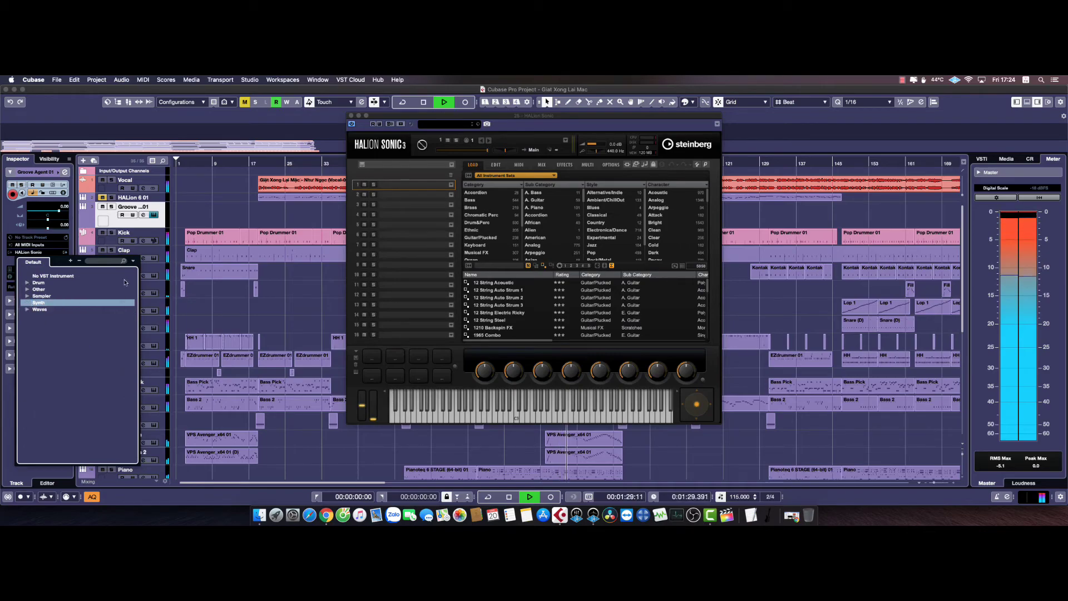
Step: Close the HALion Sonic instrument window and stop the project's playback
{"action": "left_click", "coordinate": [351, 116]}
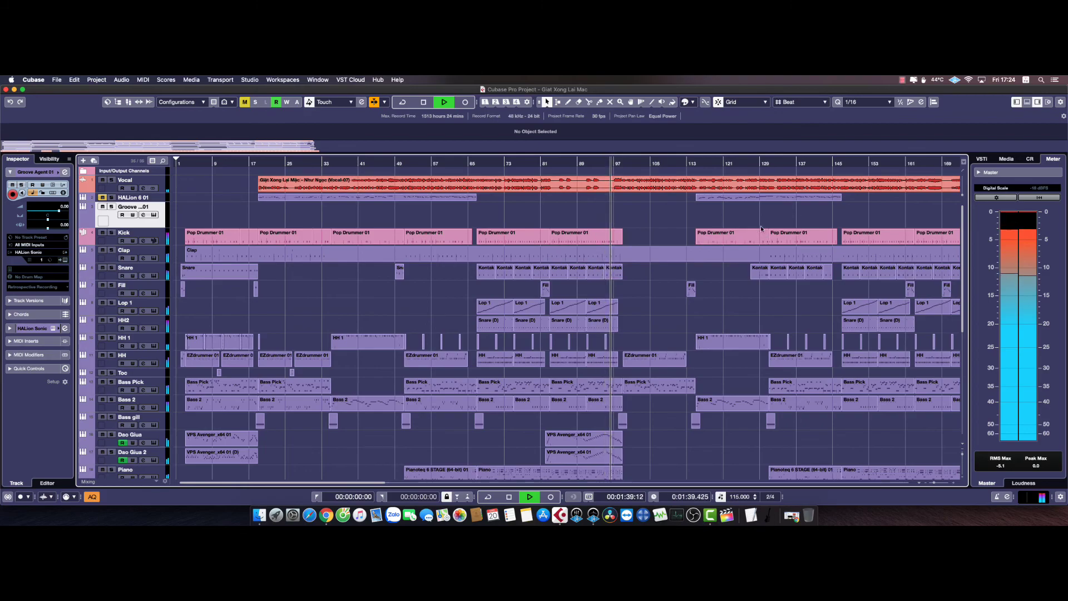
{"action": "key", "text": "space"}
{"action": "left_click", "coordinate": [902, 80]}
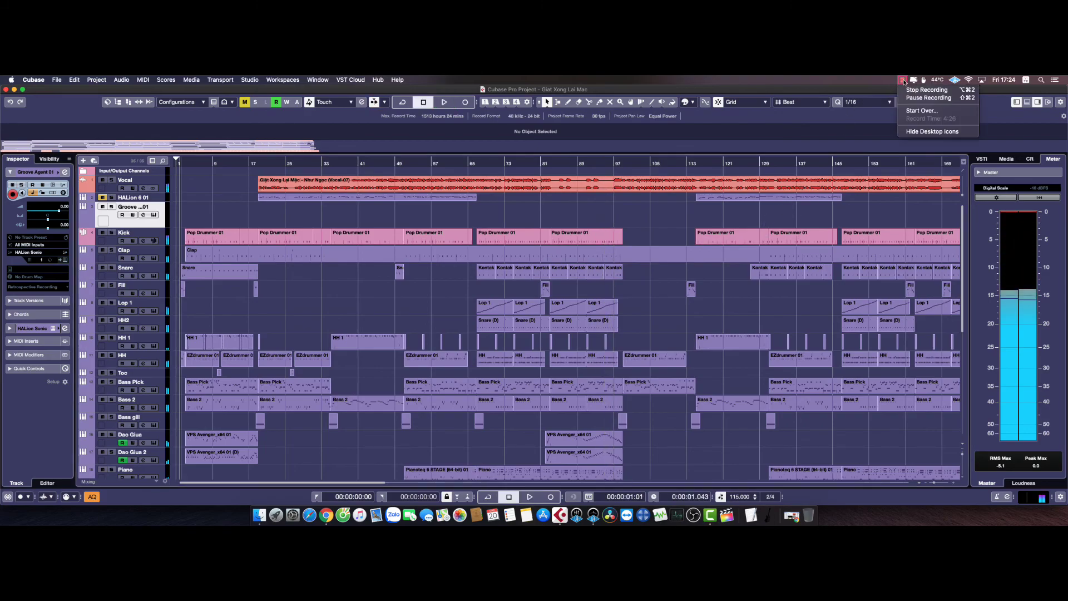